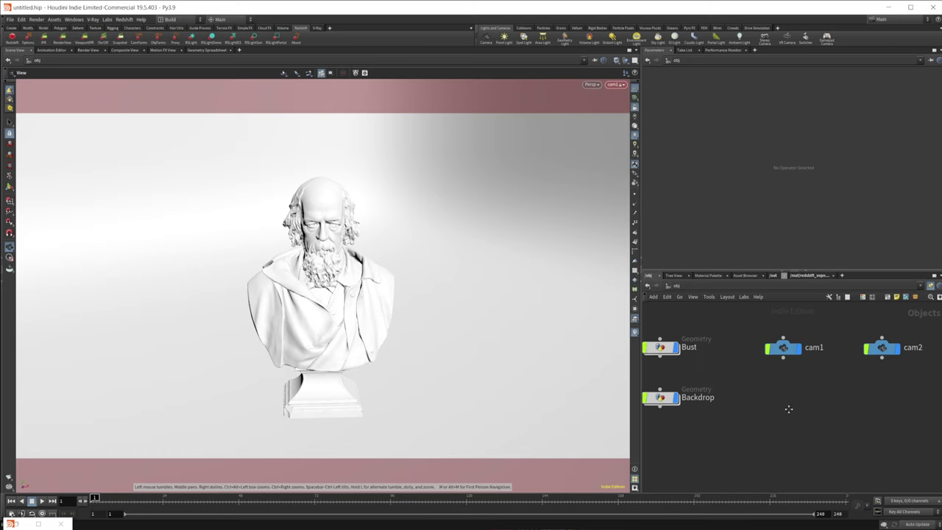
- Add an HDRLSConnectionCtrl node to the Houdini object network through the 'hdr' Tab search
key("Tab")
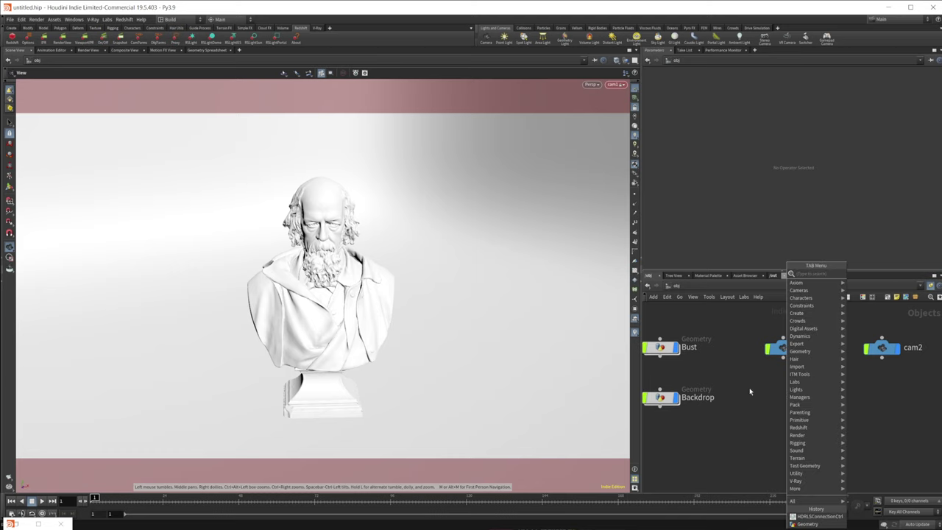
type("hdr")
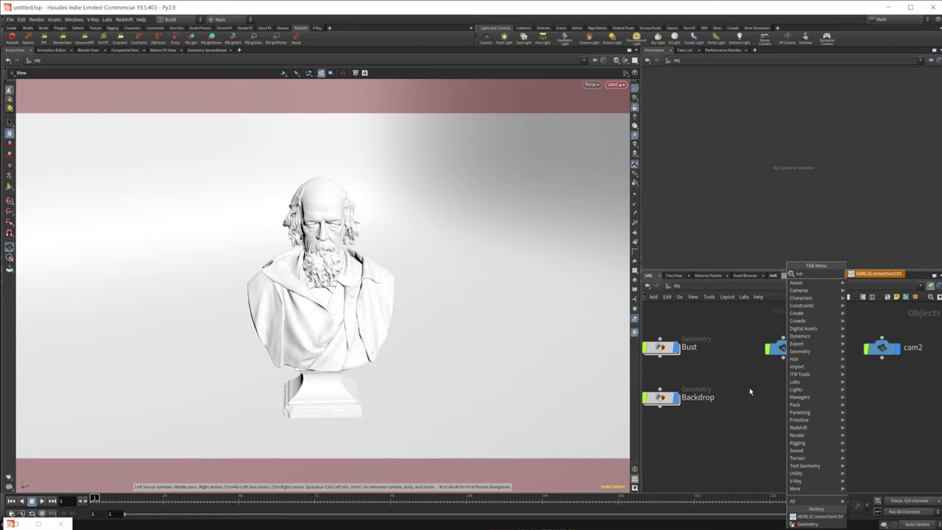
key("Return")
left_click(756, 407)
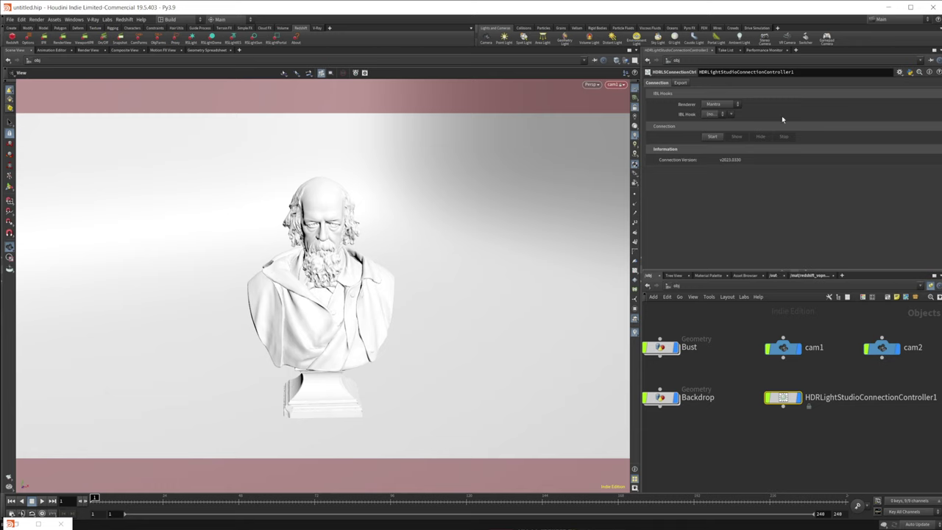
left_click(712, 105)
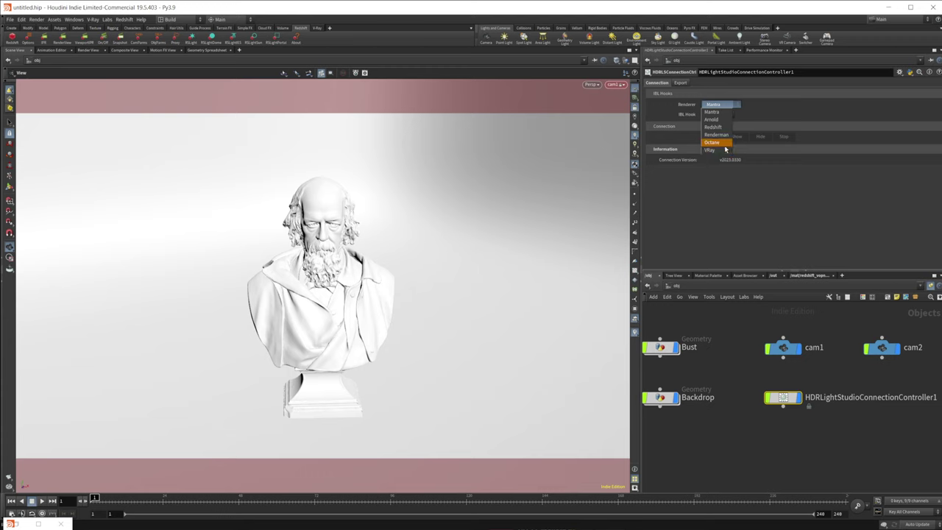
- Set the controller's renderer to Redshift and start it with the My_Redshift_Hook hook name
left_click(712, 126)
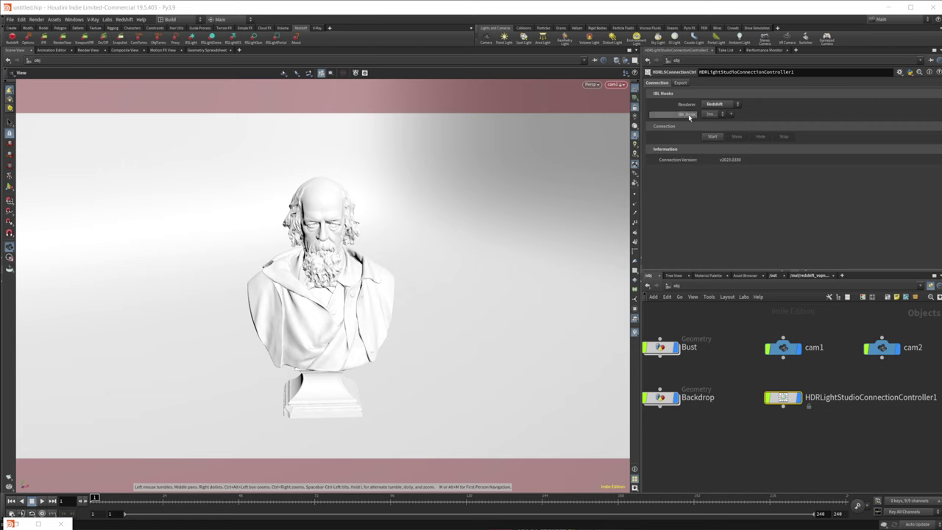
left_click(712, 115)
left_click(732, 114)
left_click(732, 115)
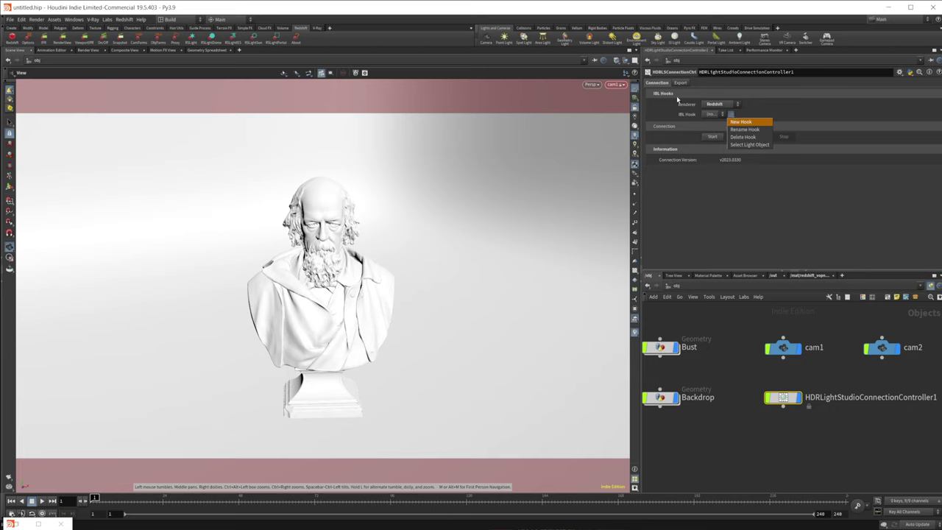
left_click(705, 133)
left_click(711, 136)
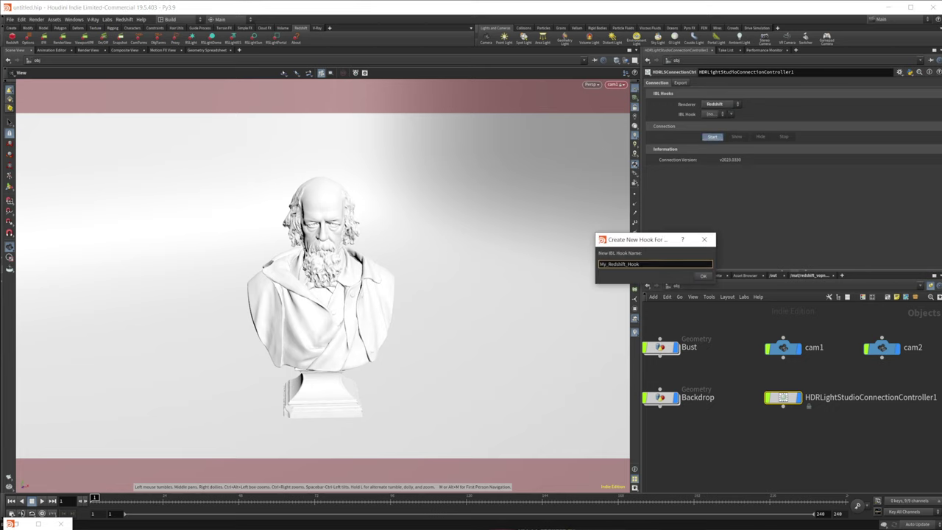
left_click(705, 277)
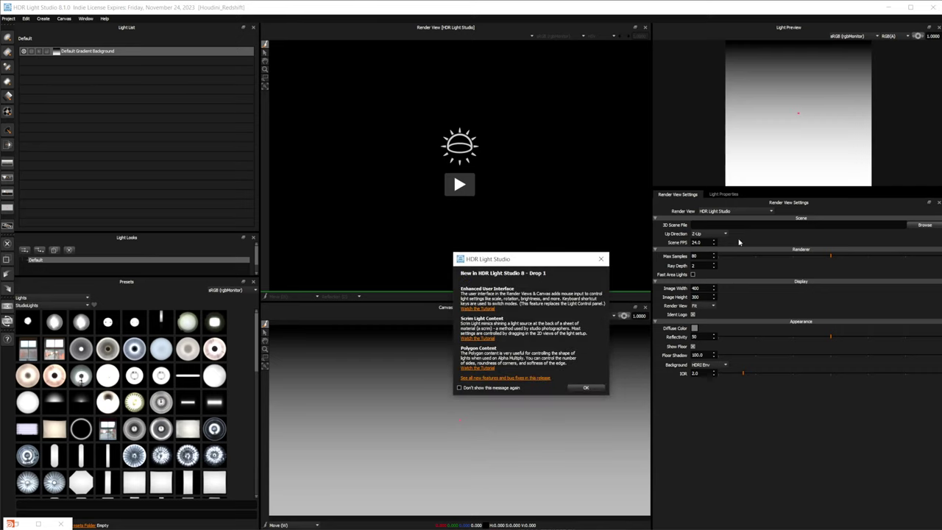
- Dismiss the What's New and update notices, then browse the StudioLights presets
left_click(594, 259)
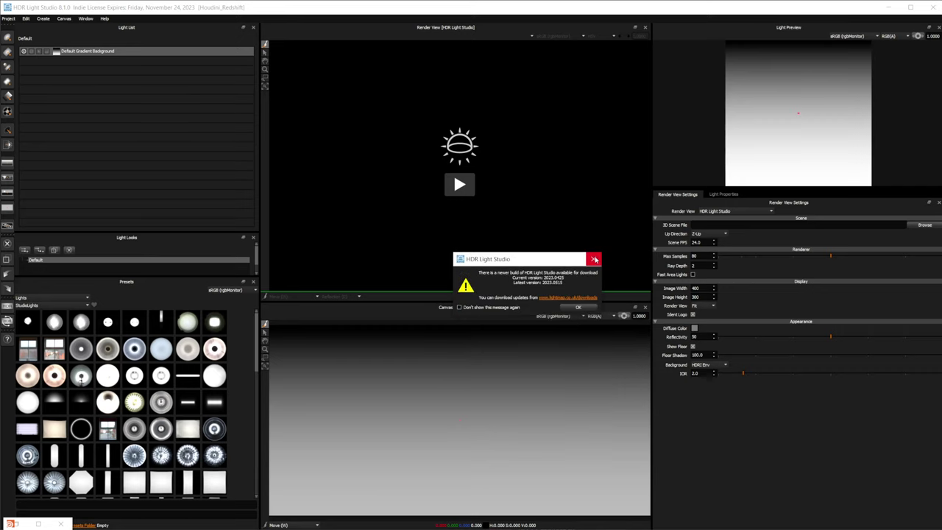
left_click(595, 259)
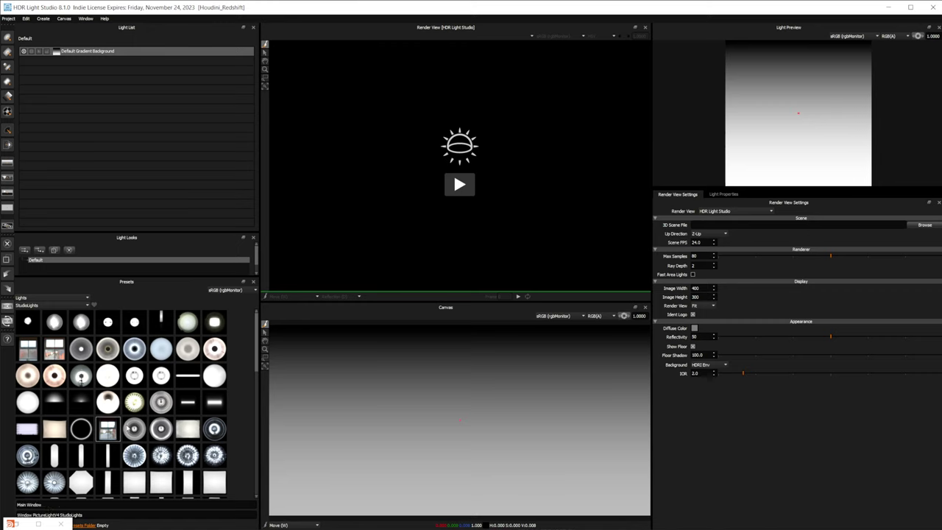
scroll(120, 436, "down", 1)
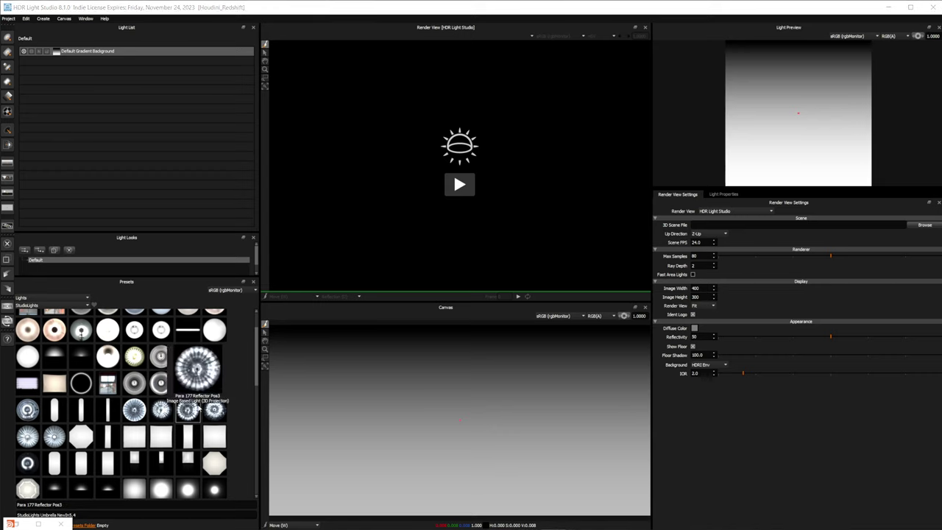
scroll(187, 412, "up", 1)
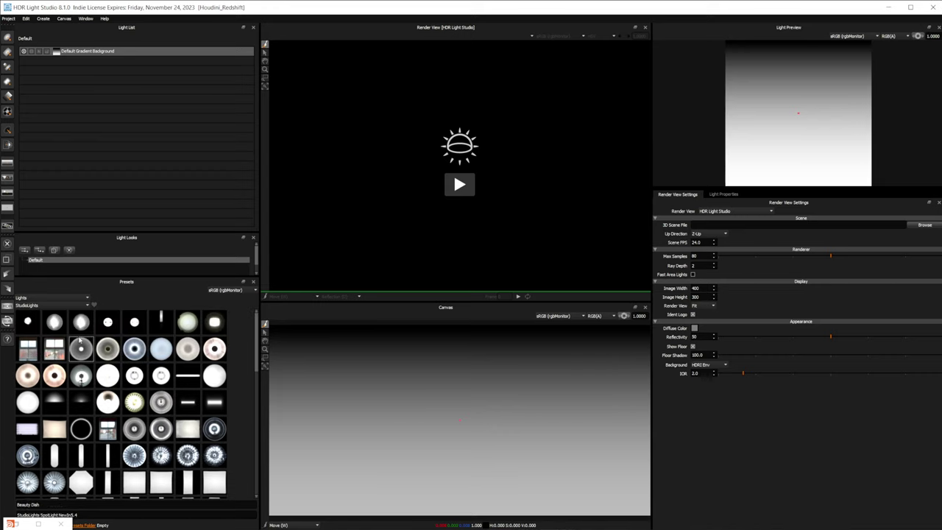
mouse_move(80, 340)
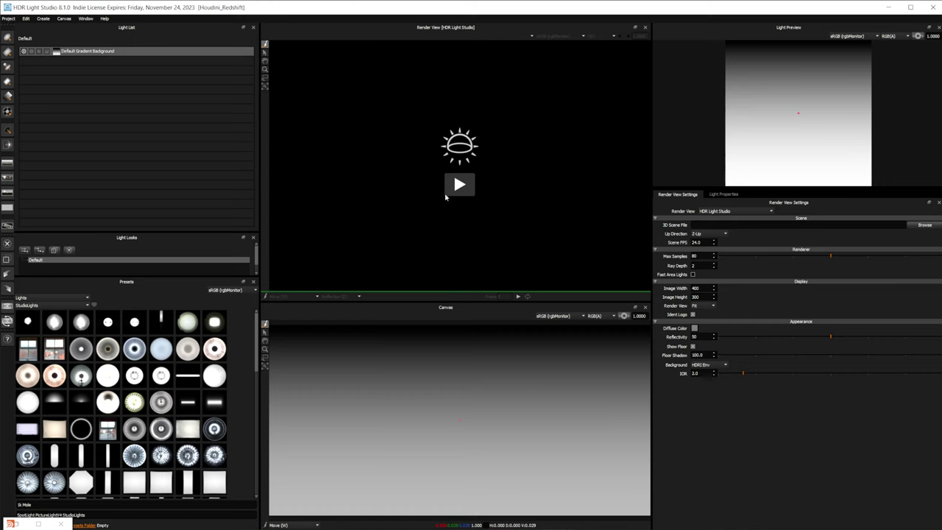
- Render the Houdini bust through cam1 in the Render View, importing its generated geometry
left_click(456, 191)
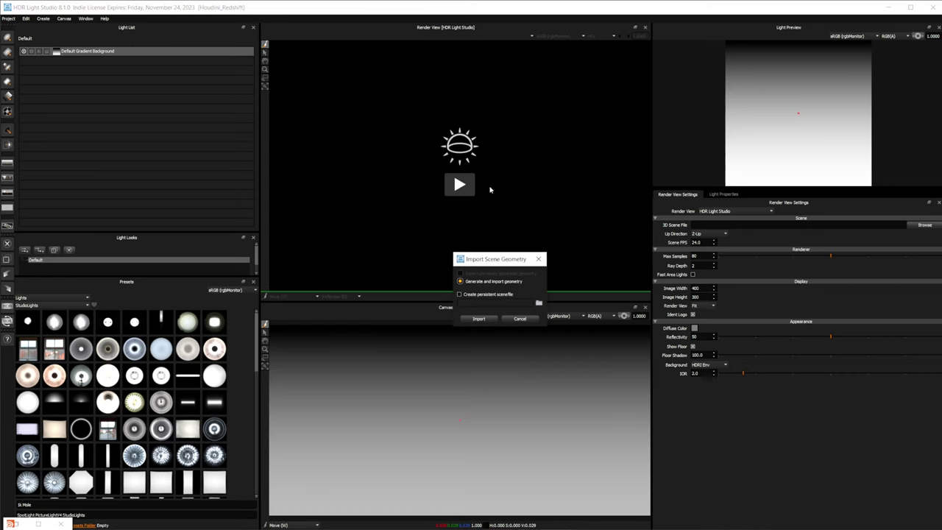
left_click(479, 319)
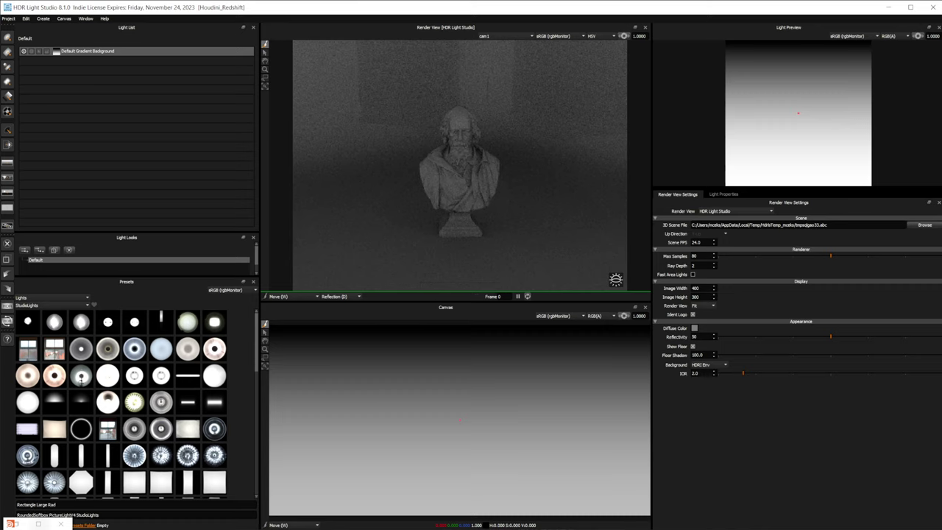
- Restore Houdini, start a live Redshift Render View of the bust, and return to HDR Light Studio
right_click(37, 524)
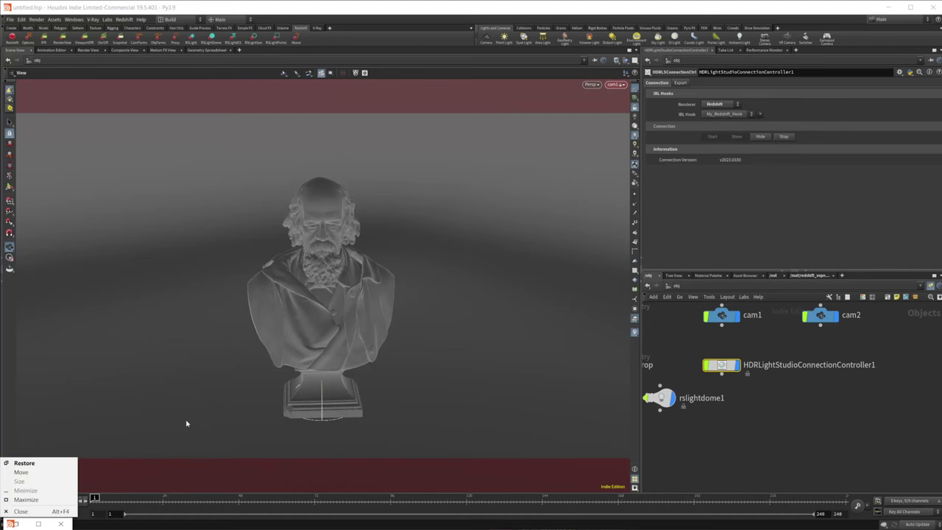
left_click(29, 460)
key("alt+Tab")
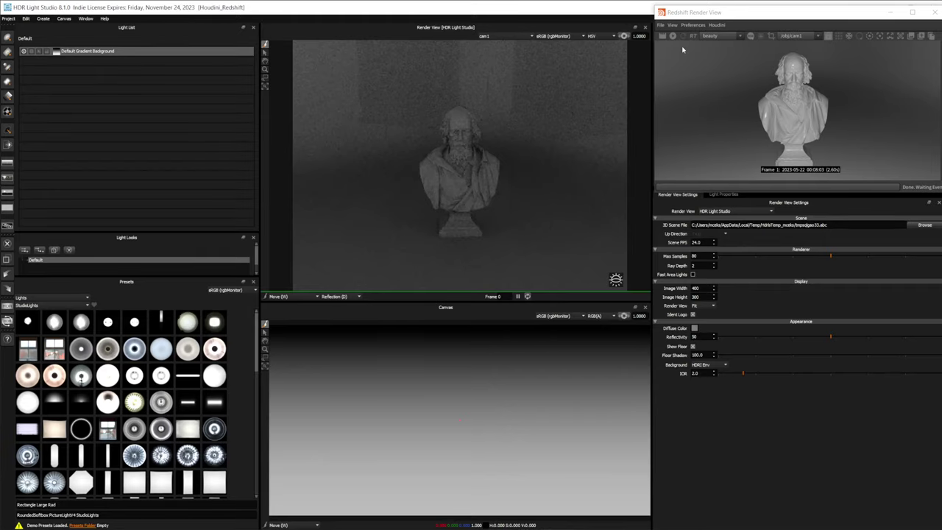
left_click(671, 155)
key("alt+Tab")
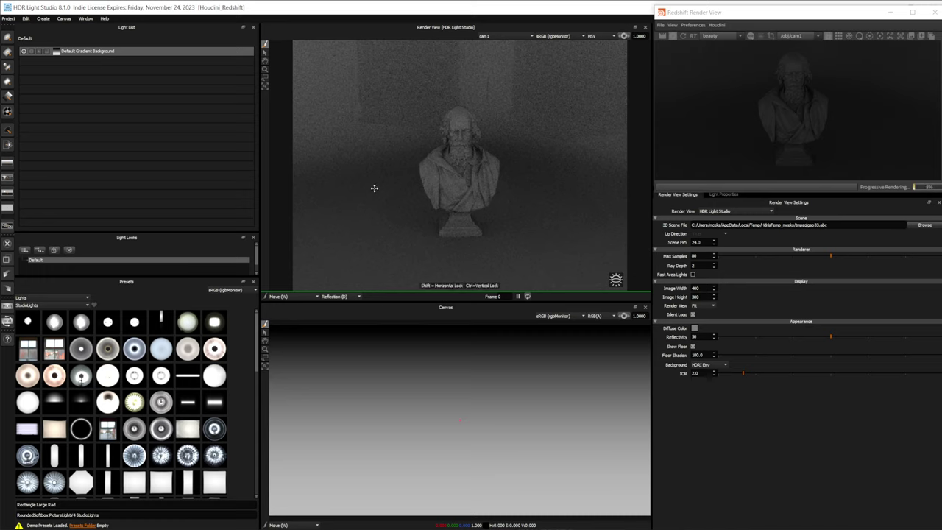
- Delete the Default Gradient Background and try the glass_passage HDRI, brightened with Q
right_click(86, 52)
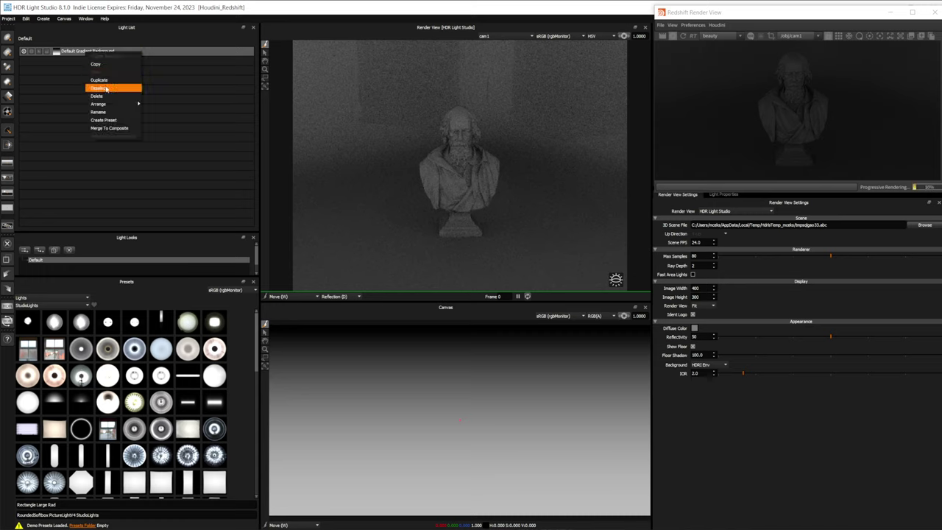
left_click(98, 96)
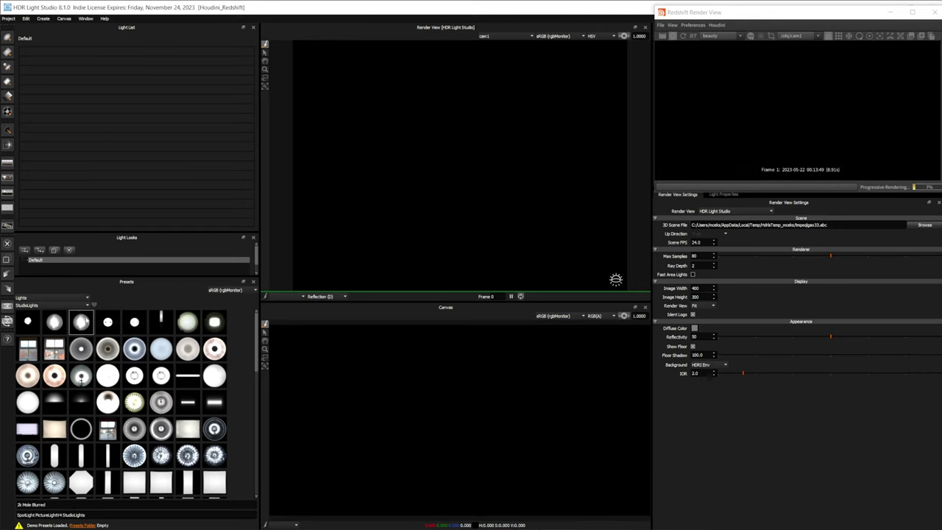
left_click(51, 304)
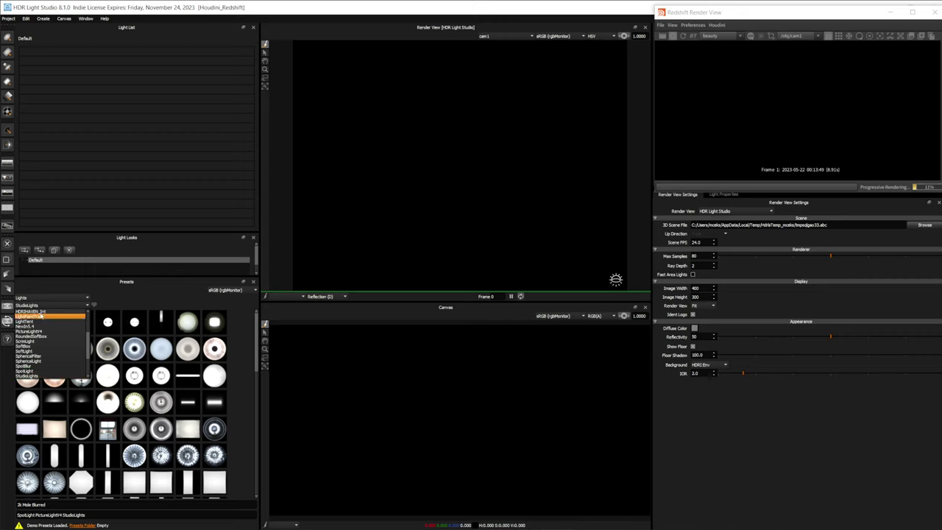
left_click(39, 312)
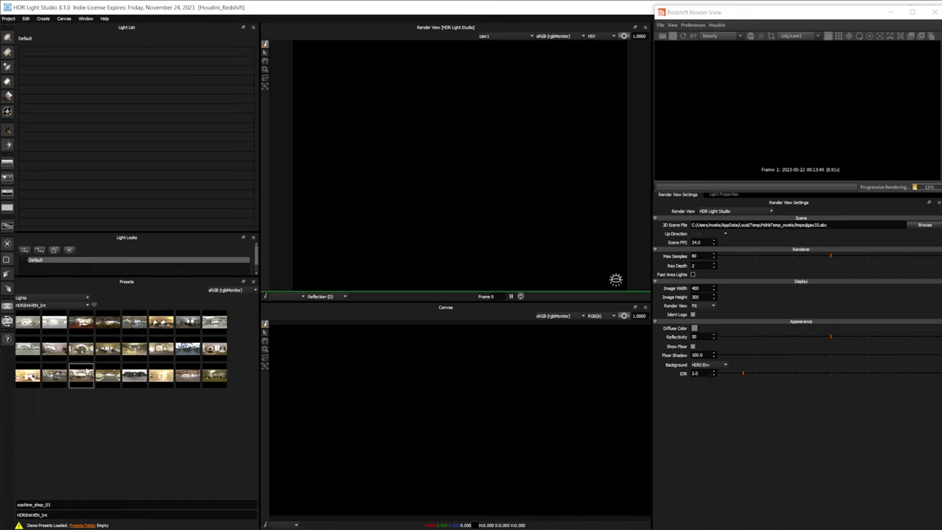
left_click(184, 356)
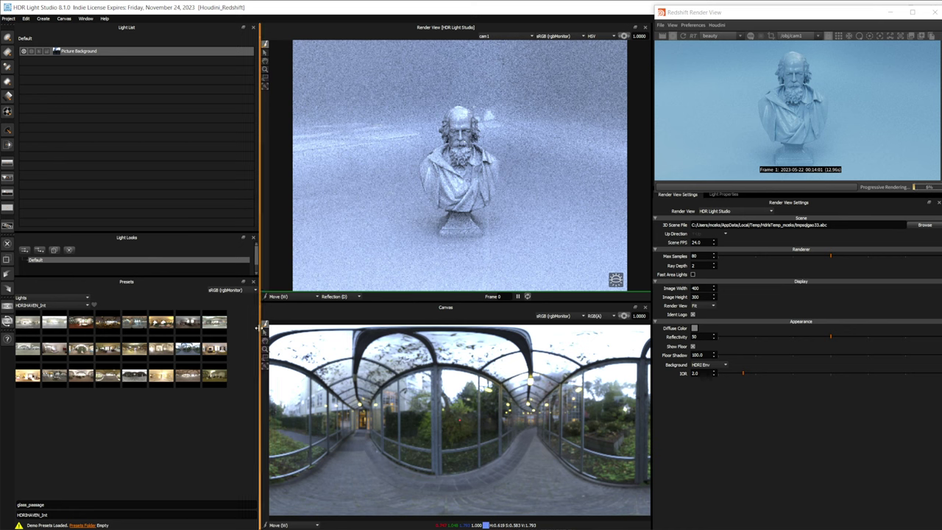
key("q")
left_click_drag(416, 155, 439, 223)
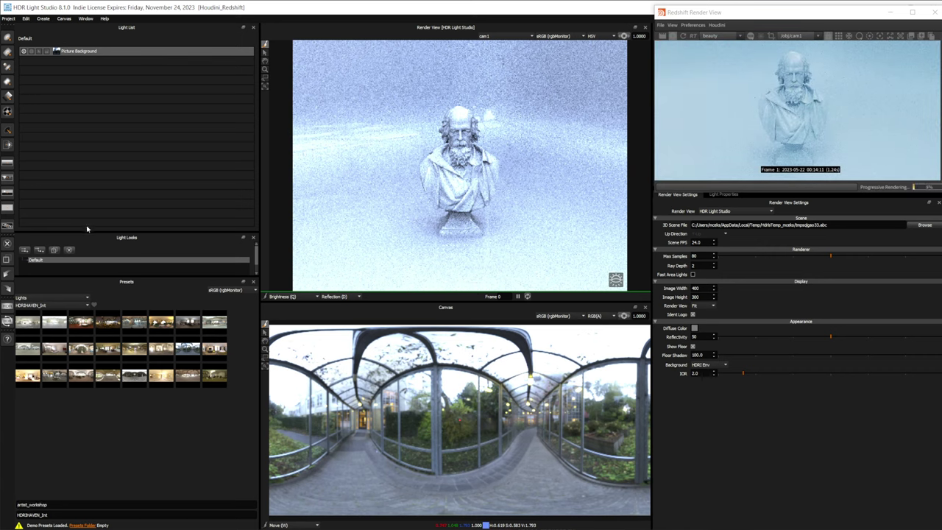
- Delete the glass_passage Picture Background, leaving the light list empty
left_click(84, 52)
right_click(110, 52)
left_click(136, 97)
left_click(91, 298)
- Drag a Rigs preset into the light list, then delete all seven of its lights
left_click(40, 363)
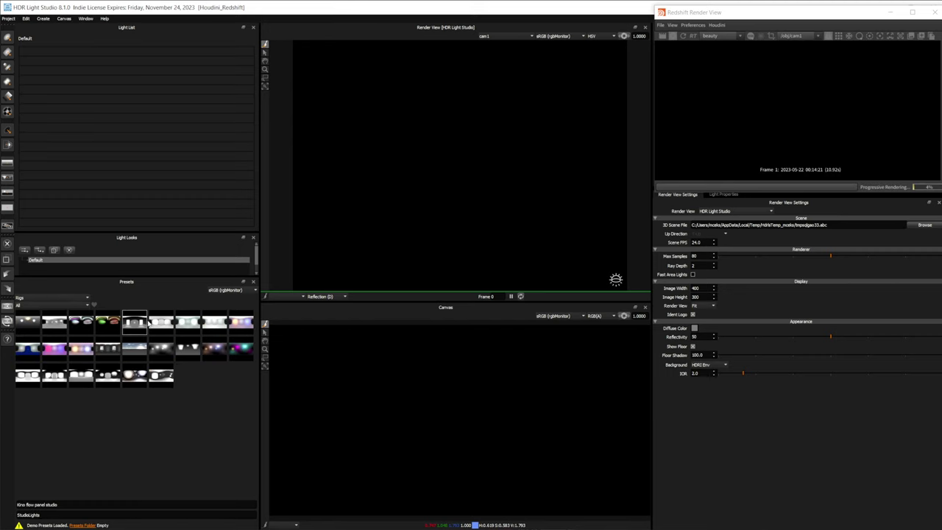
left_click_drag(162, 322, 153, 135)
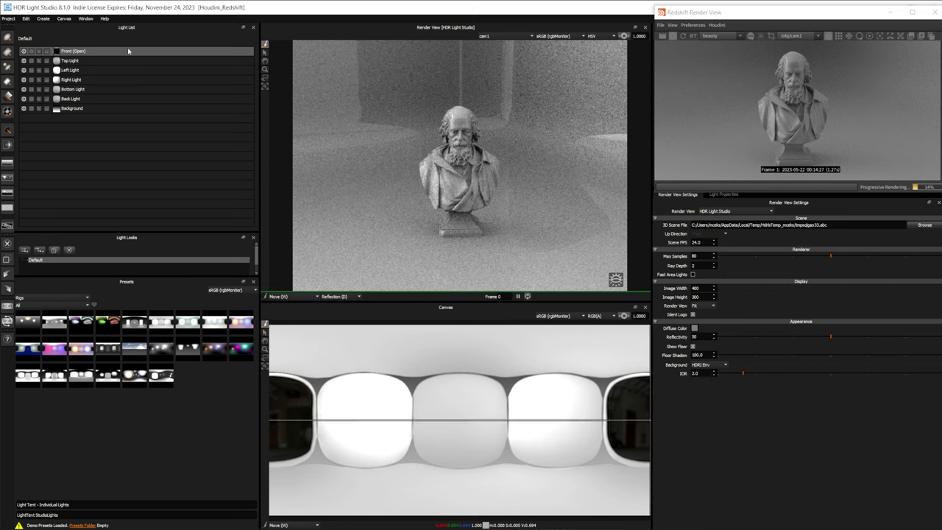
left_click(83, 109, "shift")
right_click(86, 109)
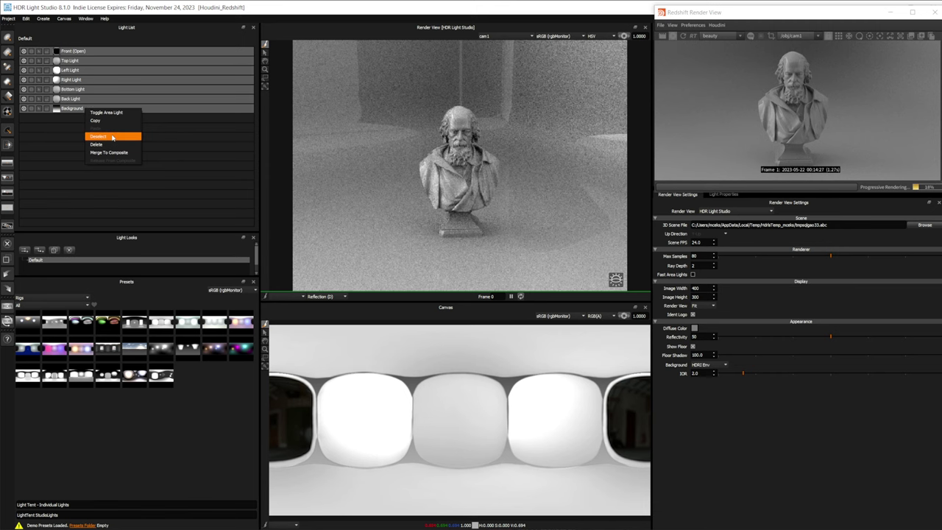
left_click(96, 144)
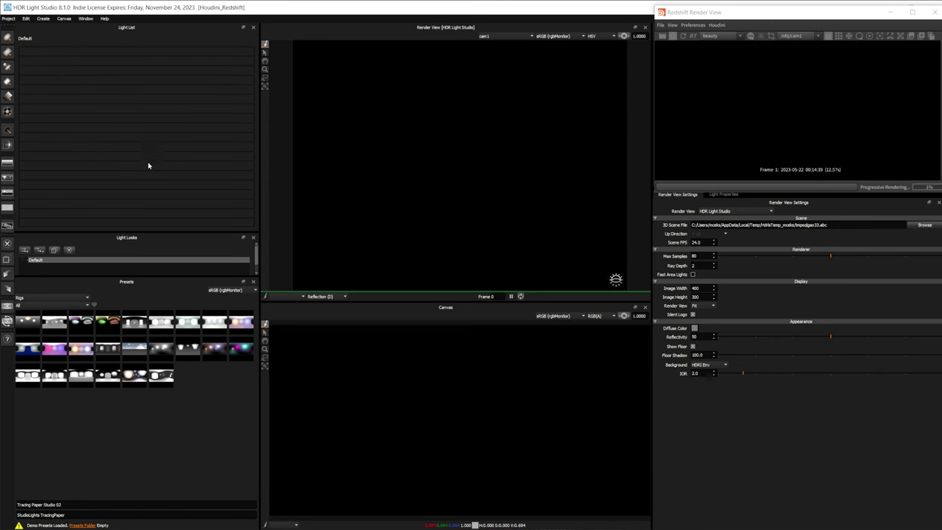
- Apply Tracing Paper Studio 02 and delete every light except its Dark Background
double_click(74, 379)
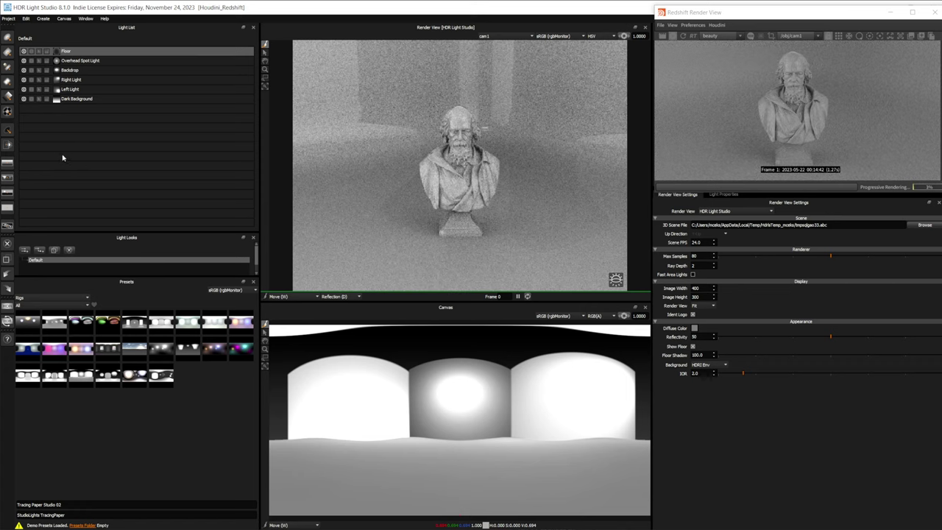
left_click(70, 91, "shift")
right_click(70, 90)
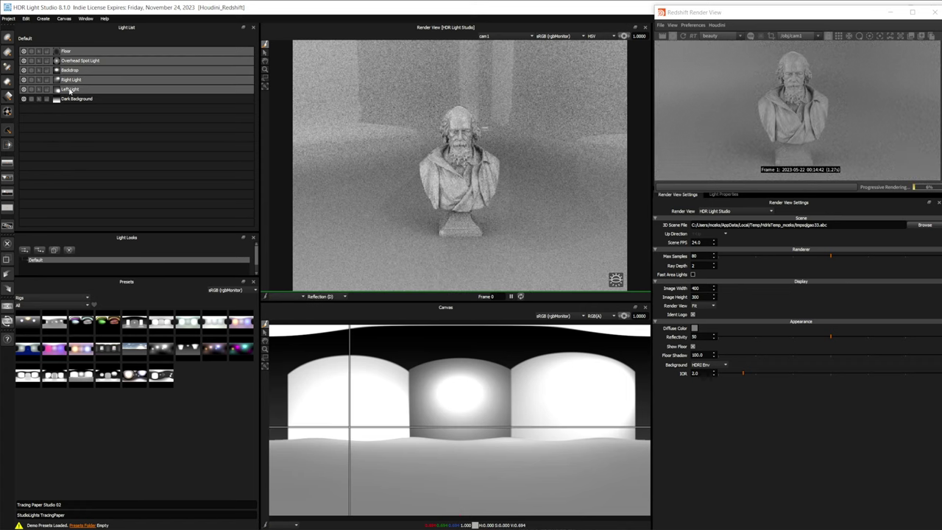
left_click(94, 123)
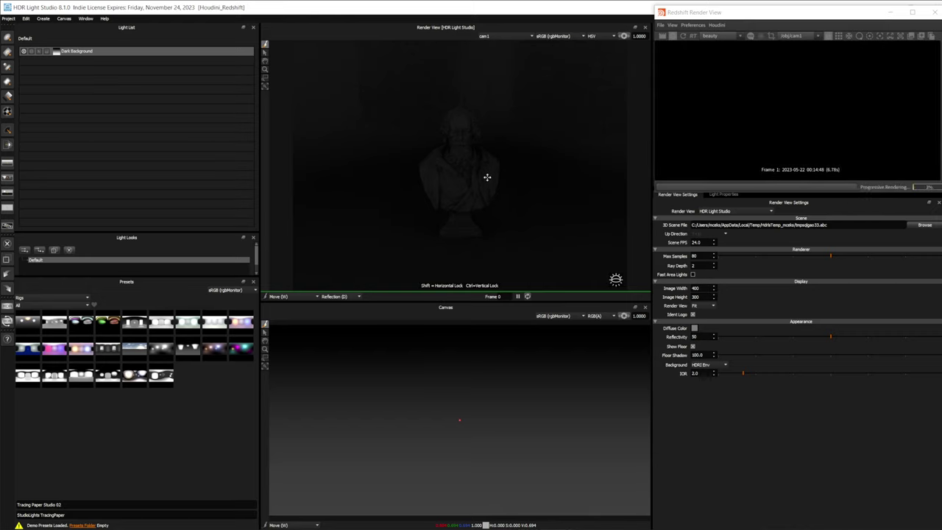
- Brighten the Dark Background with Q so the bust shows, and view its light properties
key("q")
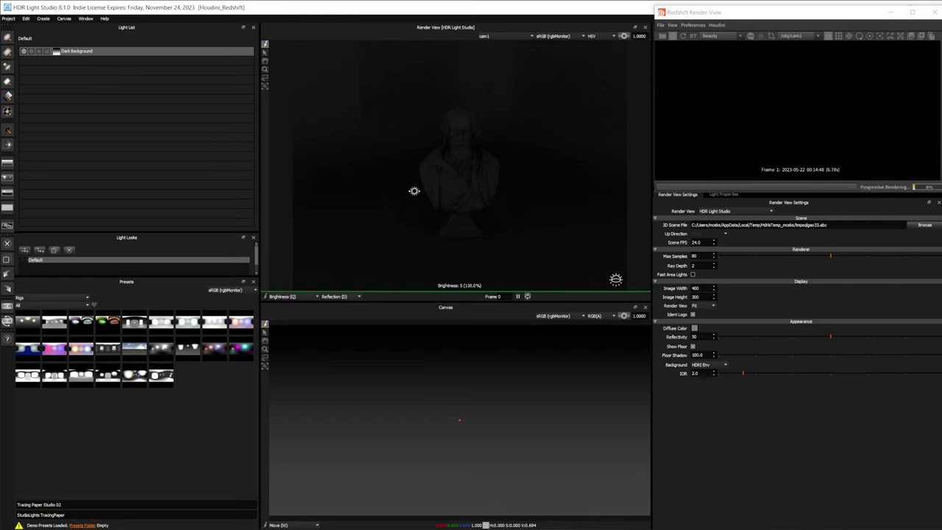
left_click_drag(419, 189, 479, 196)
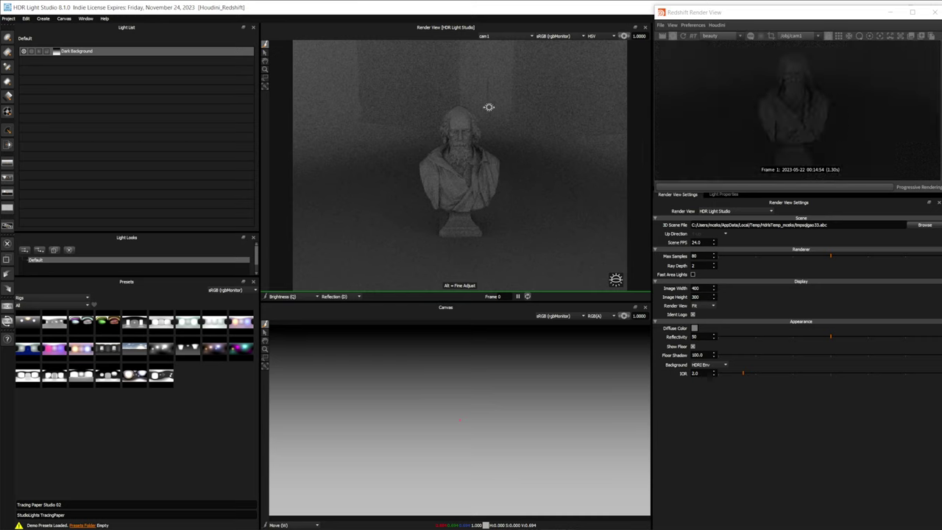
left_click(290, 298)
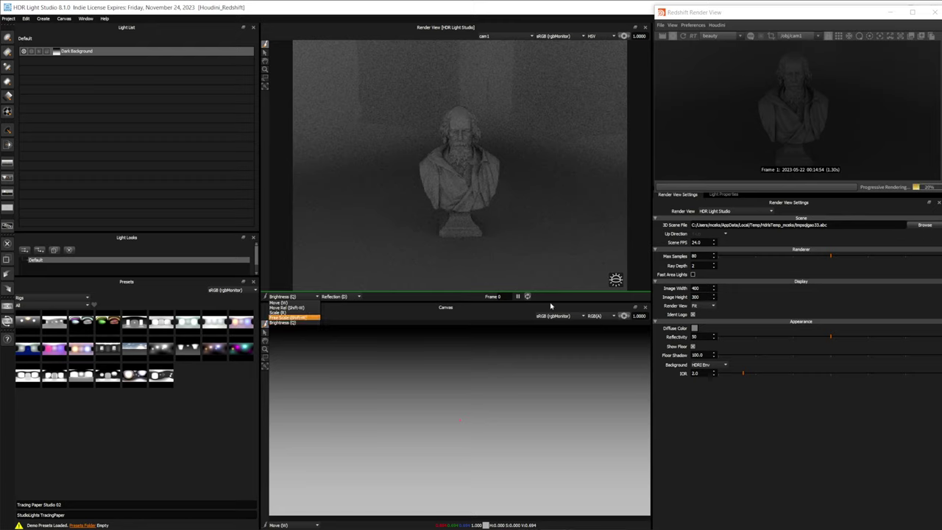
left_click(857, 378)
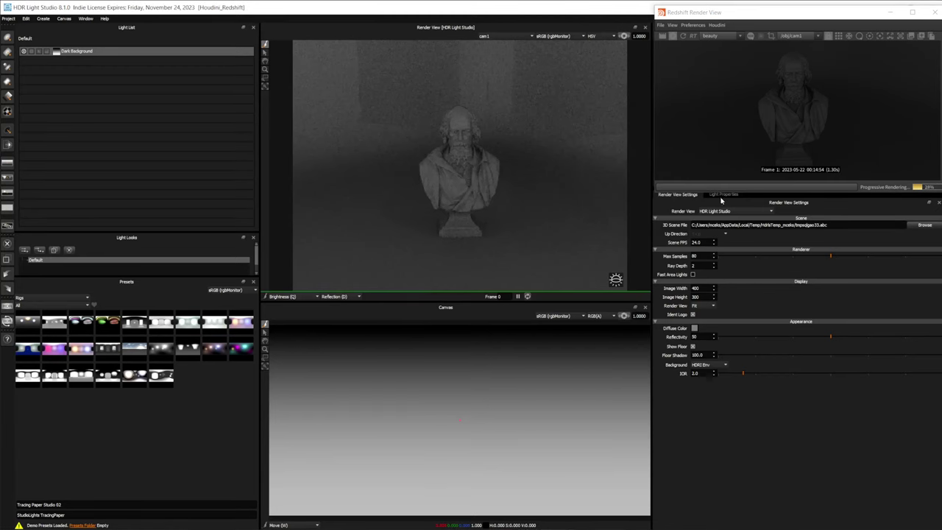
left_click(722, 194)
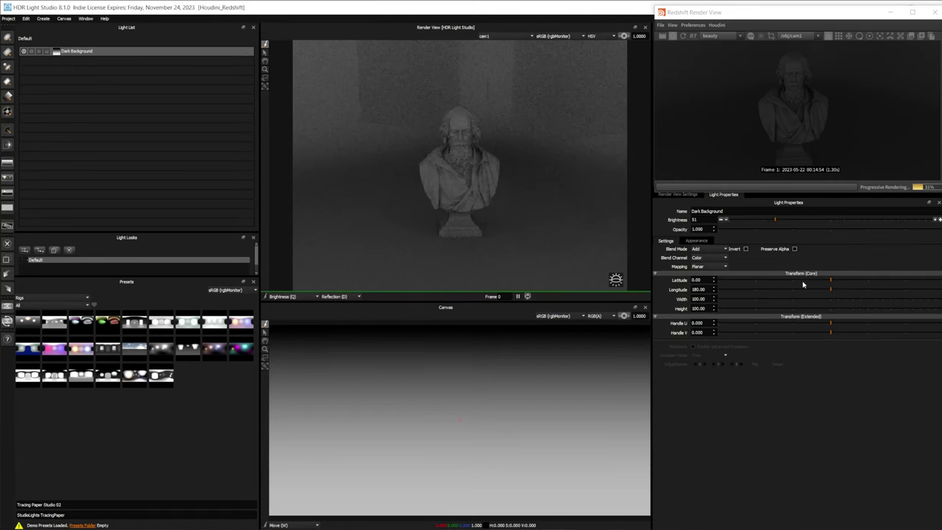
left_click(335, 297)
left_click(84, 441)
- Switch the Presets category from Rigs to Lights and browse the light types
left_click(50, 306)
left_click(43, 298)
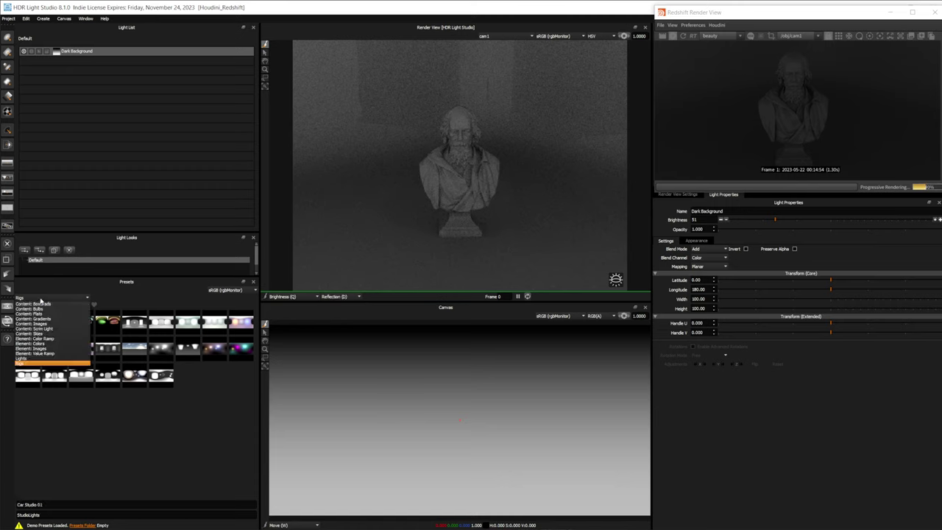
left_click(28, 359)
left_click(46, 306)
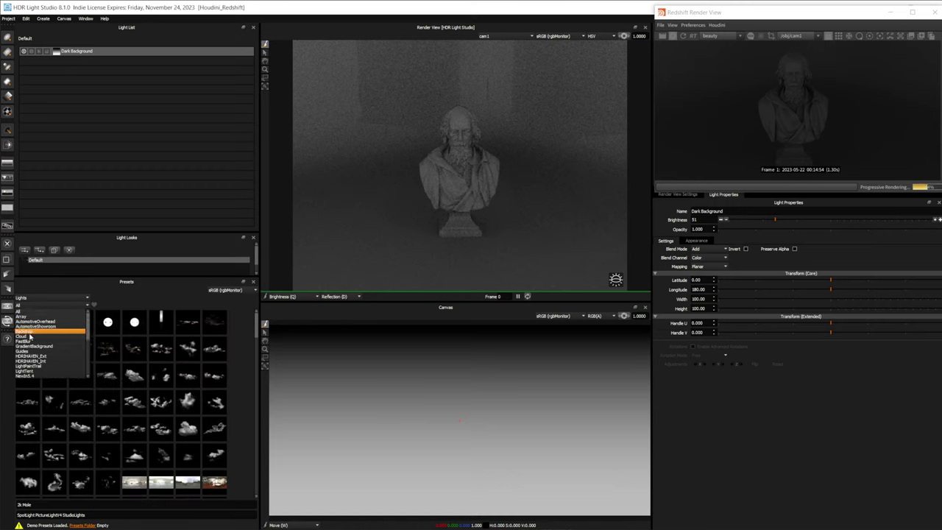
scroll(30, 338, "down", 3)
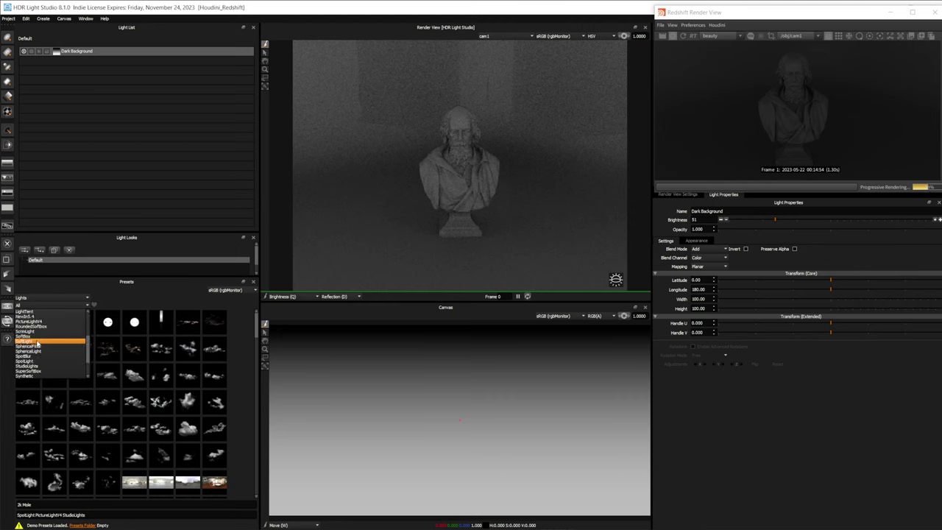
- Add Scrim Light 03 to the scene and position its reflection on the bust
left_click(51, 331)
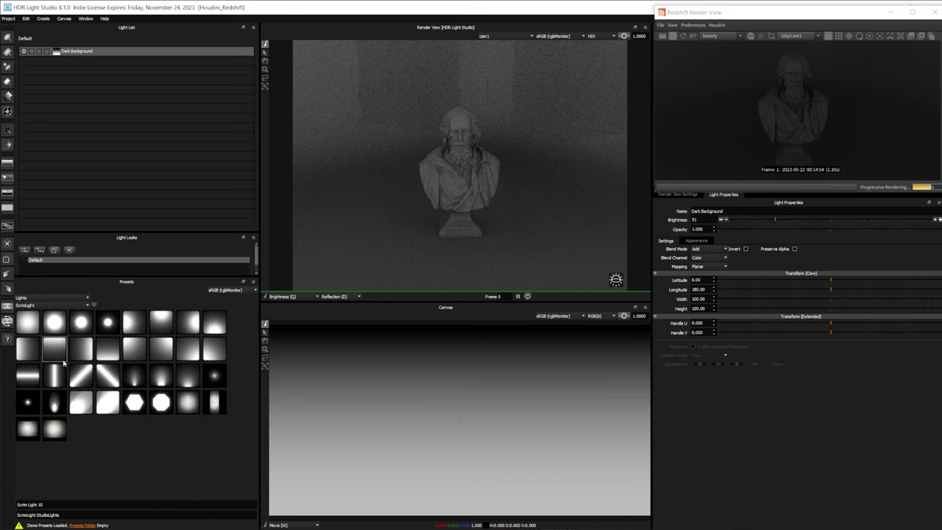
left_click_drag(81, 322, 459, 196)
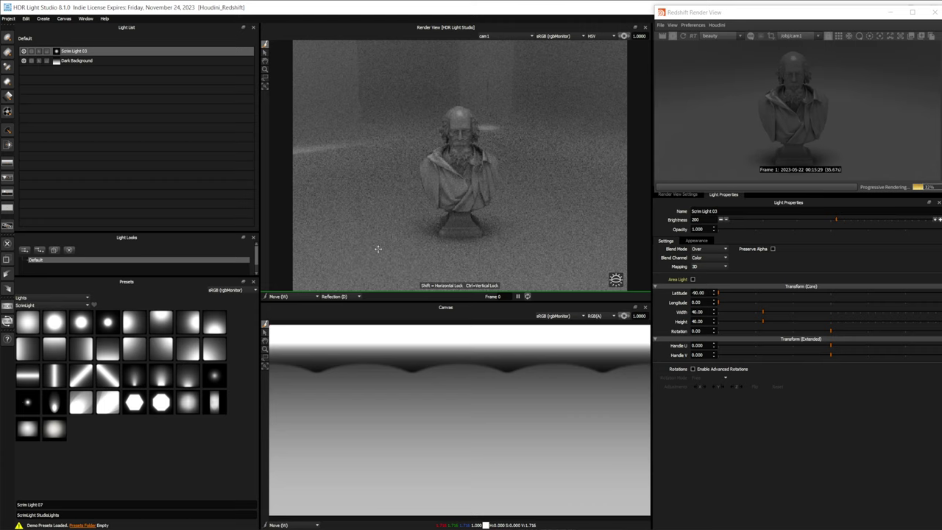
left_click(464, 121)
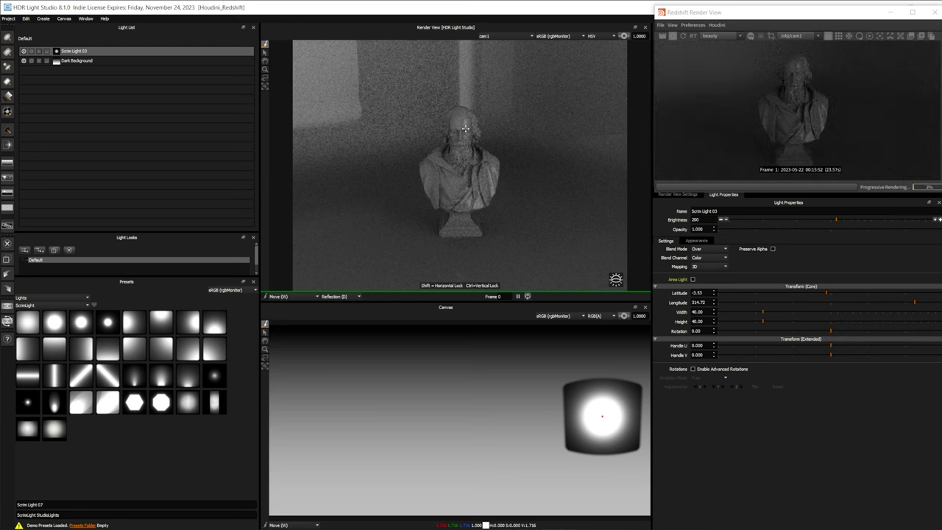
left_click(458, 221)
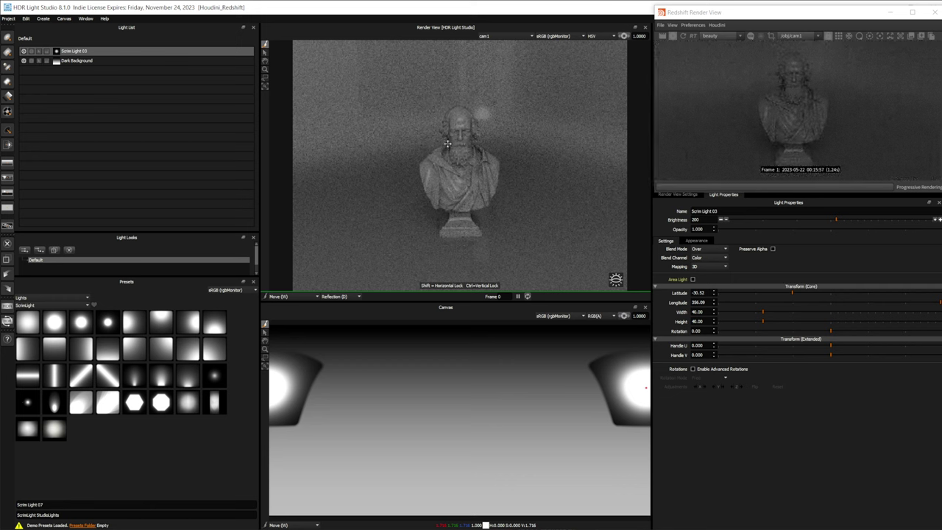
left_click_drag(448, 139, 486, 126)
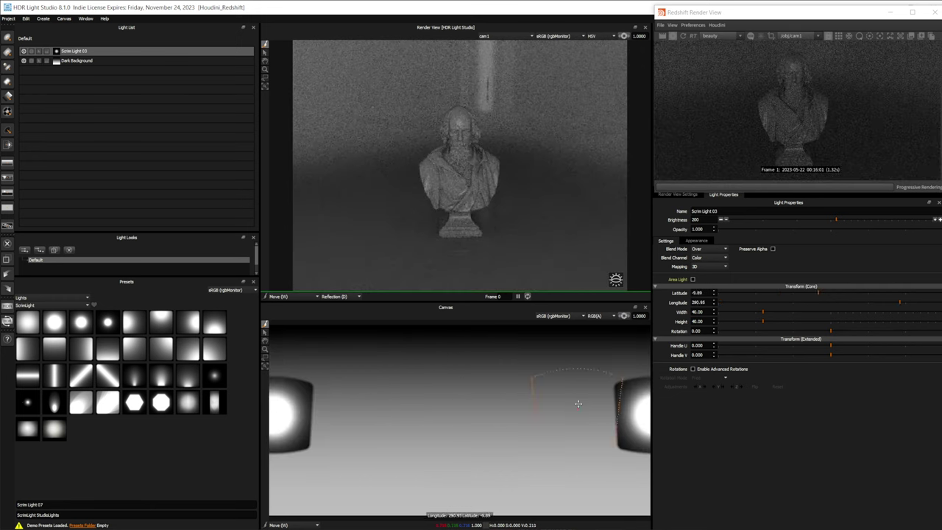
left_click_drag(577, 399, 472, 441)
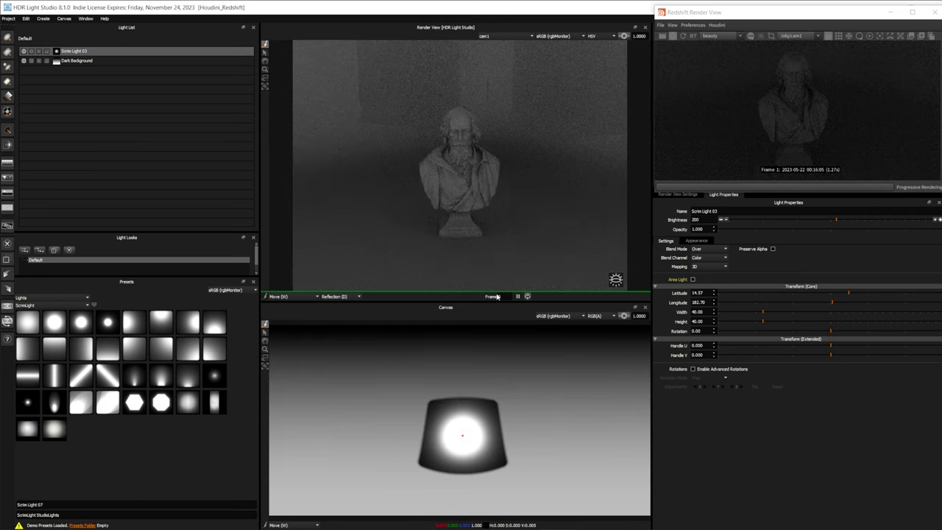
left_click(468, 129)
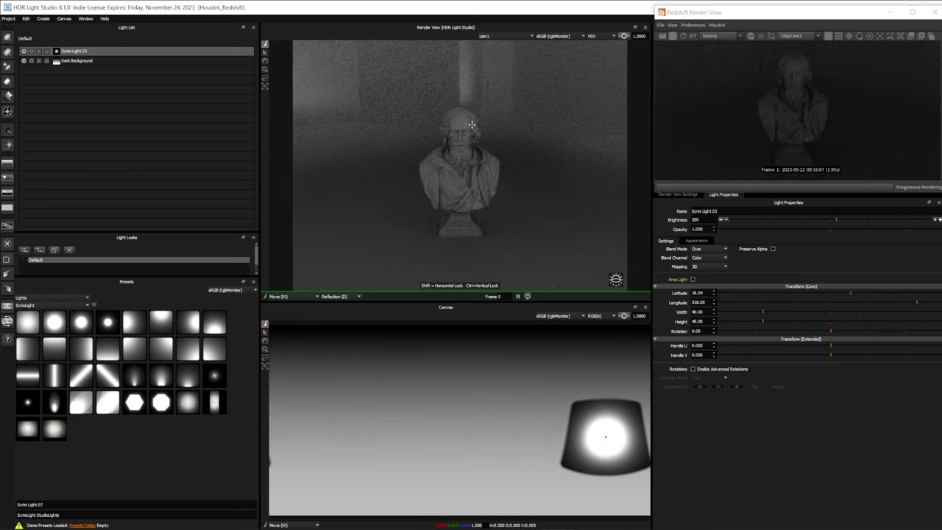
left_click(451, 188)
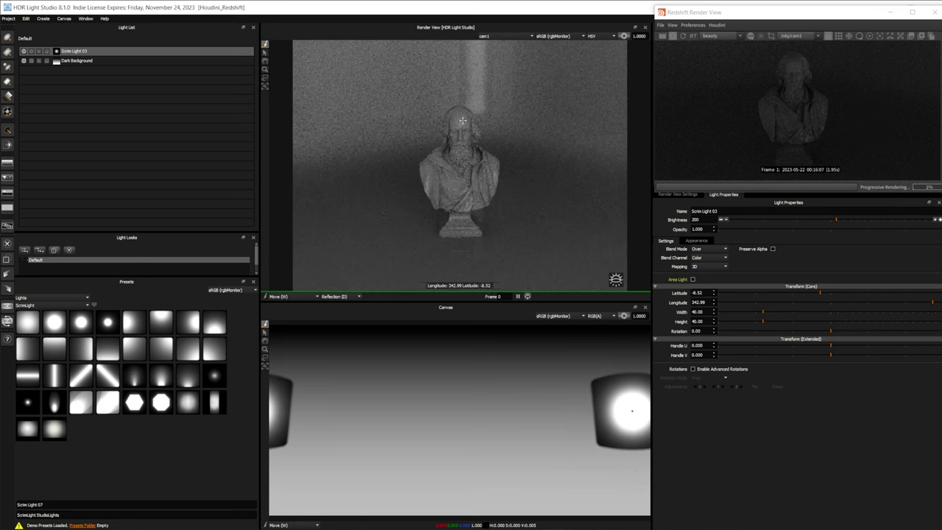
- In Illumination placement mode, try lighting several spots on the bust and scene
left_click(333, 296)
left_click(336, 311)
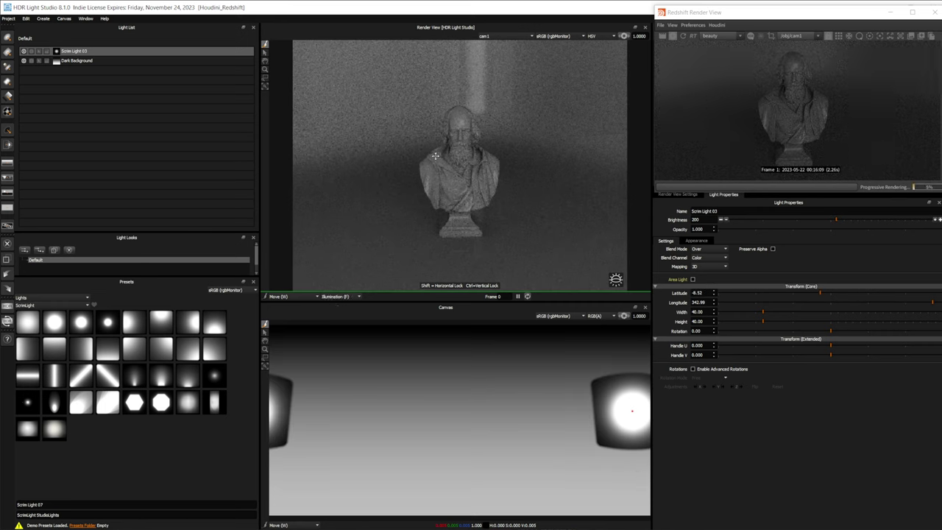
left_click(462, 126)
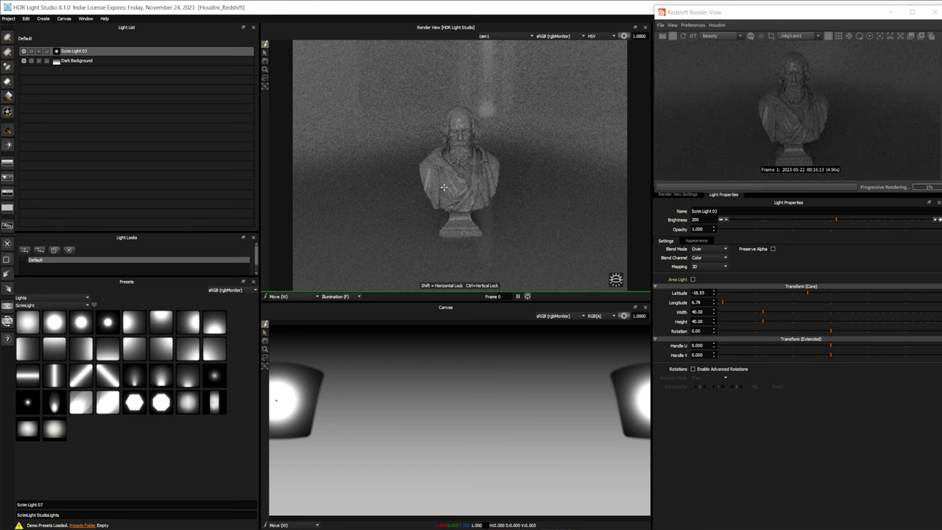
left_click(388, 260)
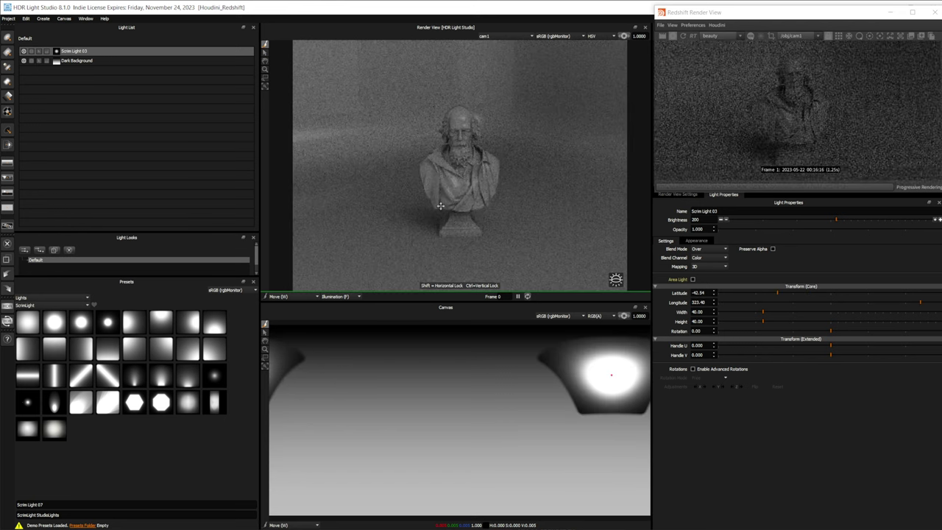
left_click(465, 189)
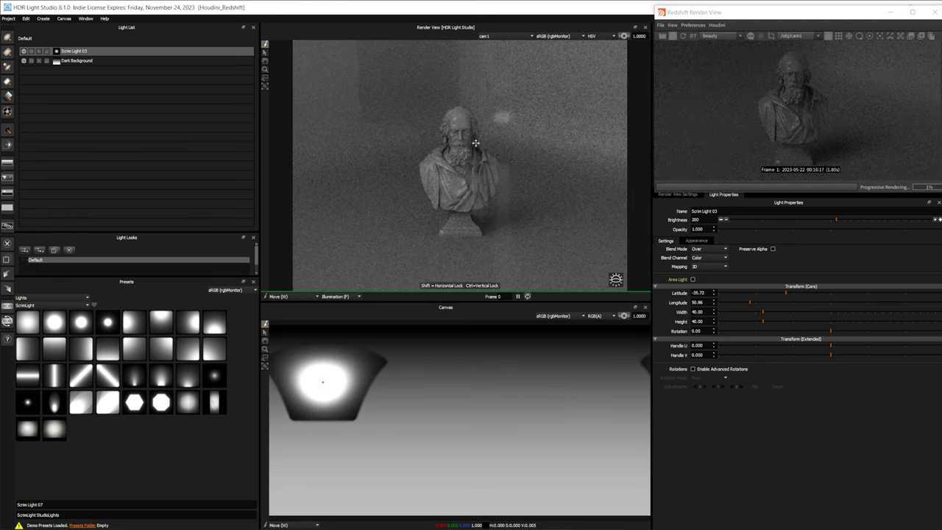
left_click(435, 228)
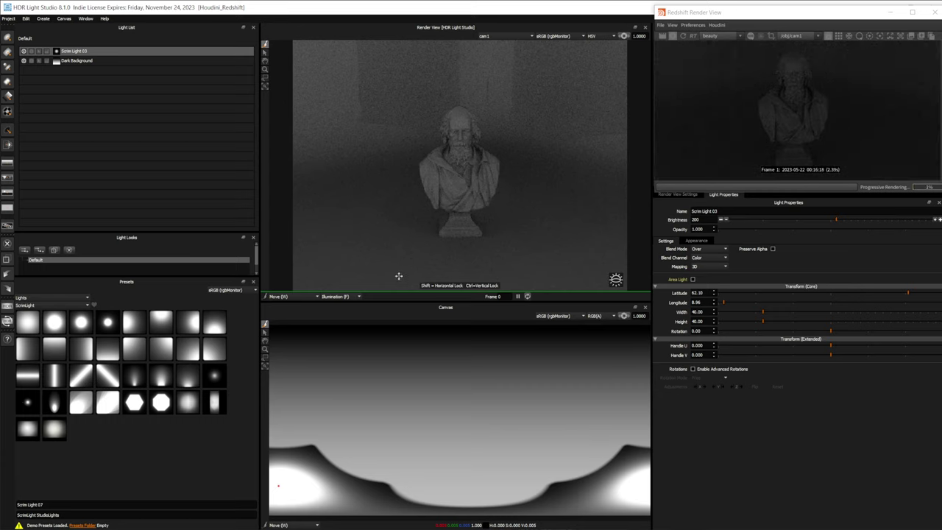
- Place the scrim behind the bust as a rim light using Rim mode
left_click(352, 298)
left_click(337, 312)
left_click(457, 123)
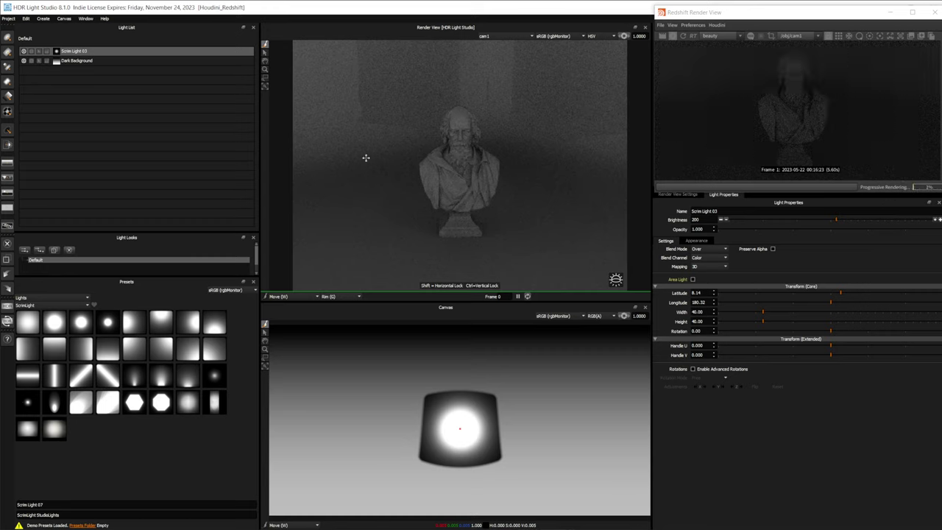
- Make Scrim Light 03 an area light at Smart Dolly 5.94, nudge it up, and hide it from camera
left_click(692, 280)
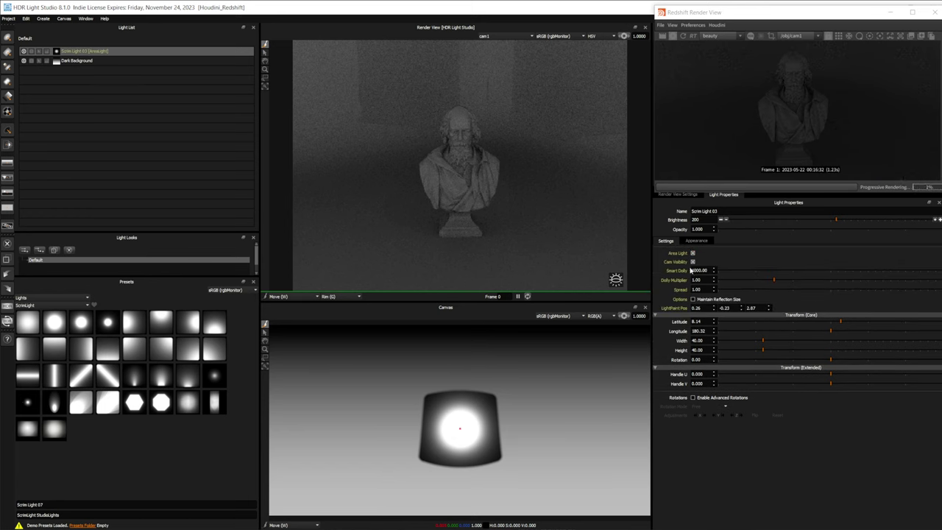
left_click_drag(750, 273, 732, 277)
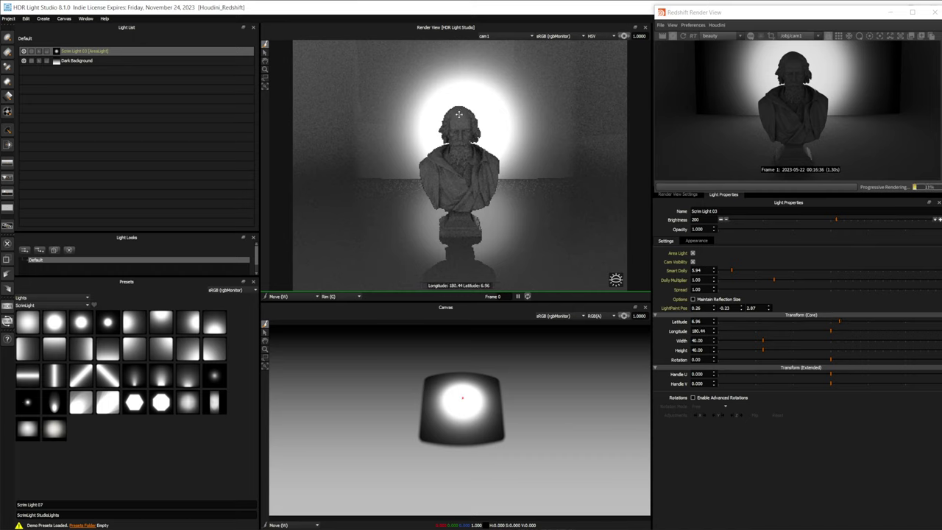
left_click(461, 135)
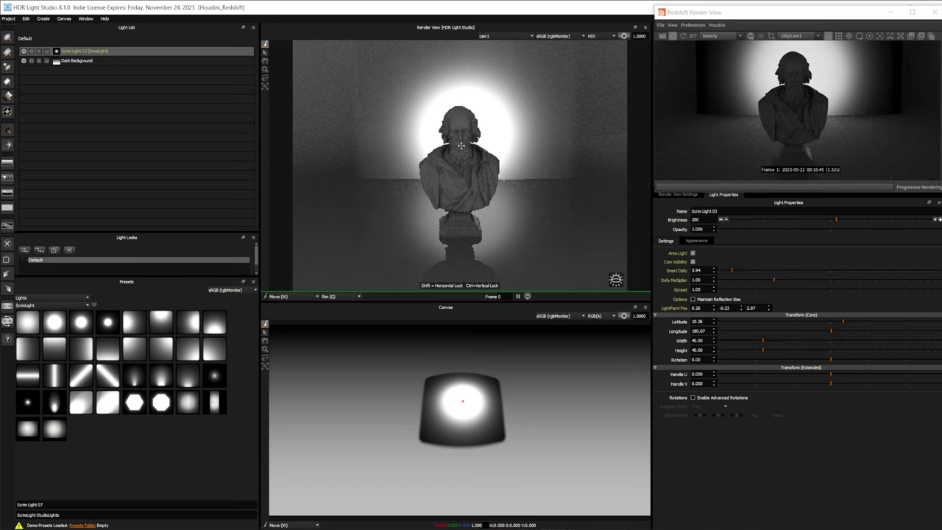
left_click(471, 154)
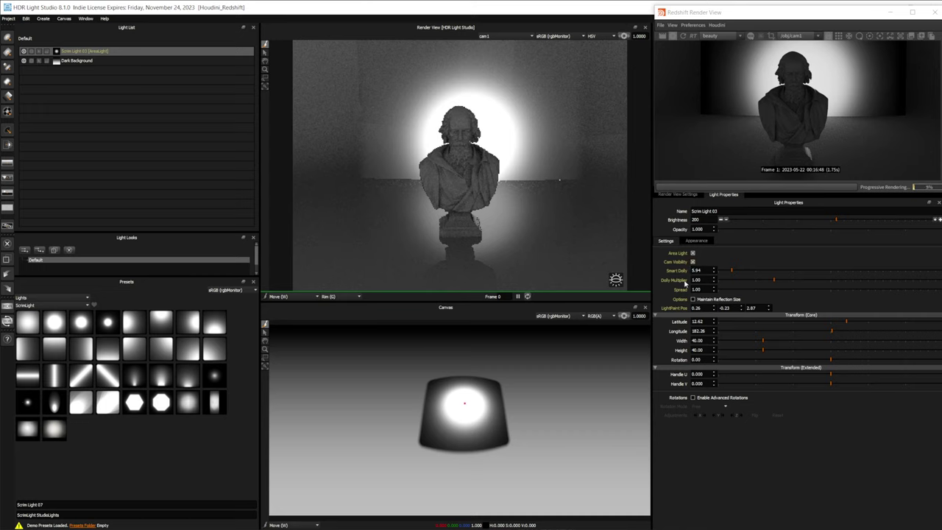
left_click(692, 262)
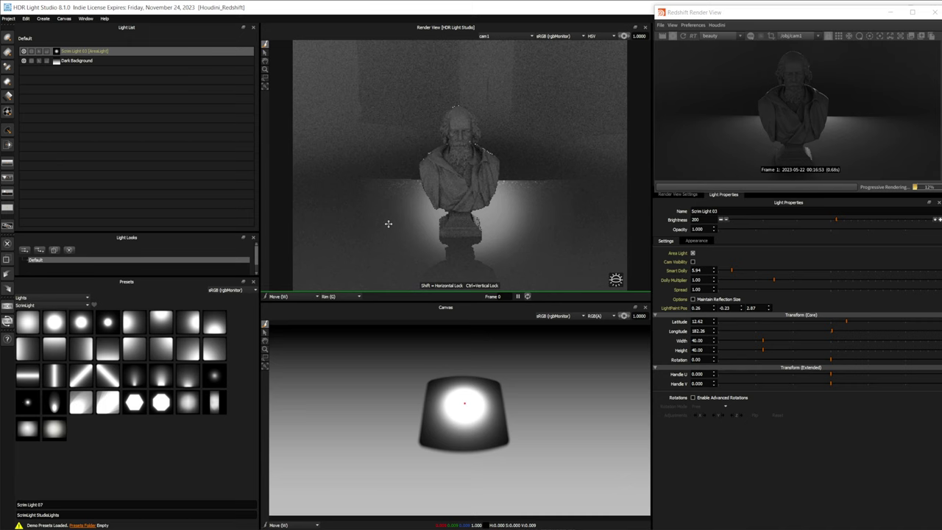
- Raise the scrim light's brightness to 305 and nudge it slightly over the bust
key("q")
mouse_move(439, 199)
left_mouse_down()
mouse_move(477, 189)
mouse_move(443, 200)
left_mouse_up()
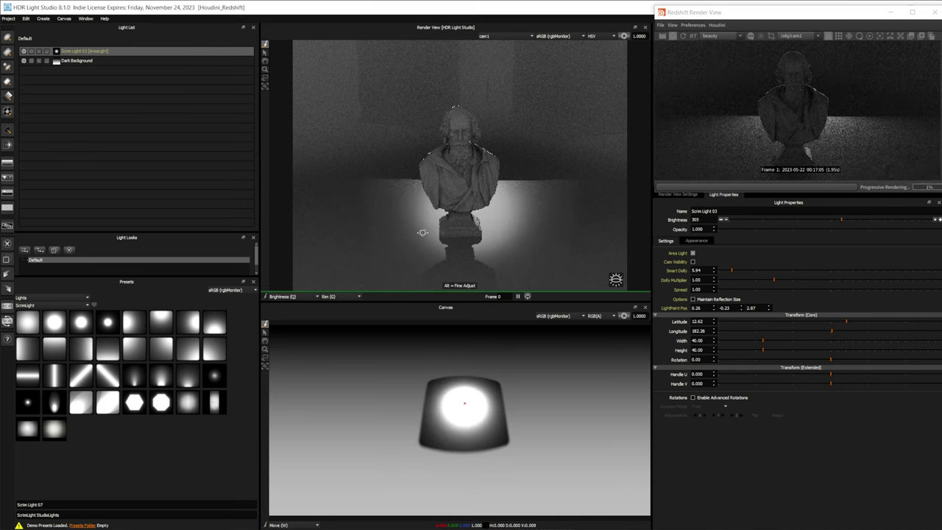
left_click(304, 297)
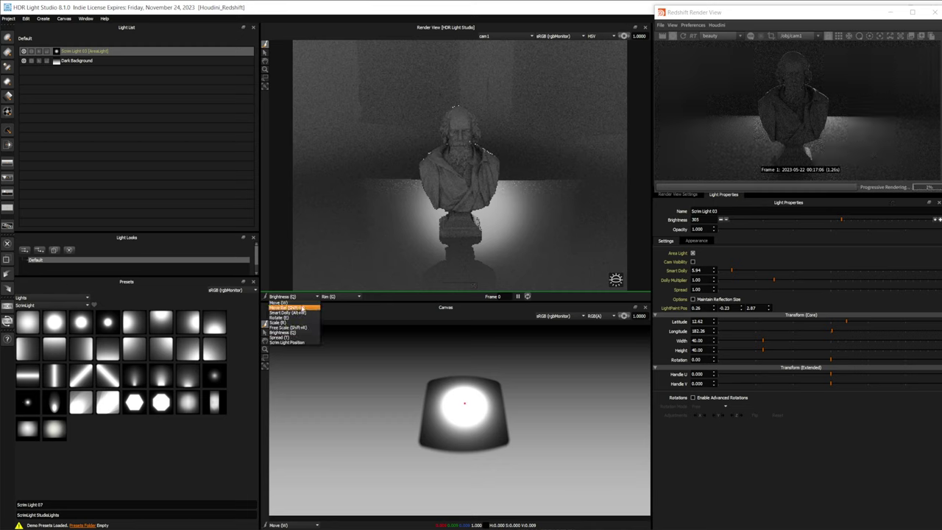
left_click(284, 303)
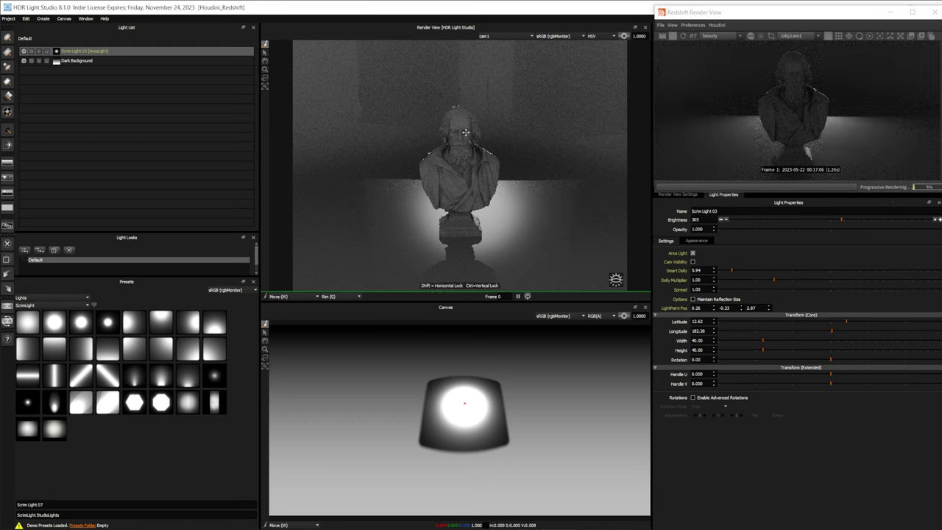
left_click_drag(465, 132, 442, 128)
- Reflection-place the highlight on the bust's face at latitude -0.85, longitude 344.12, then choose Move Rel
left_click(328, 297)
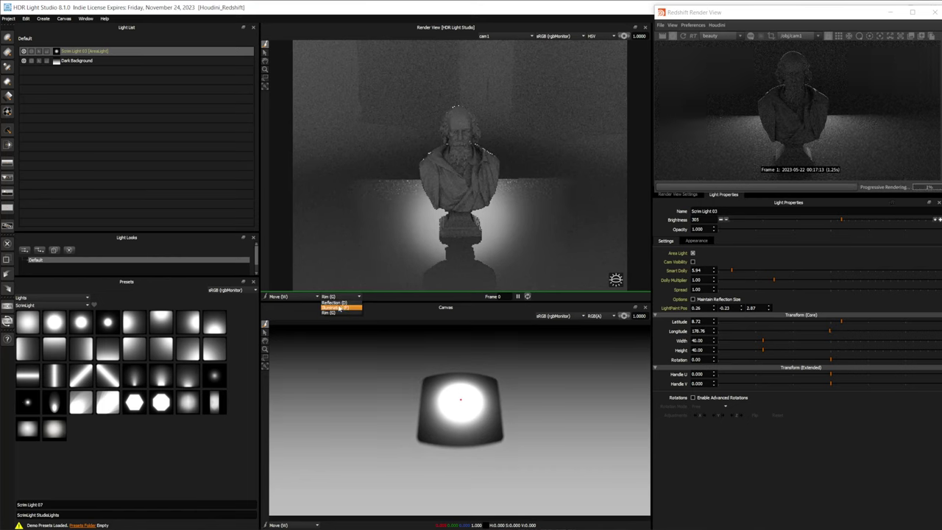
left_click(333, 302)
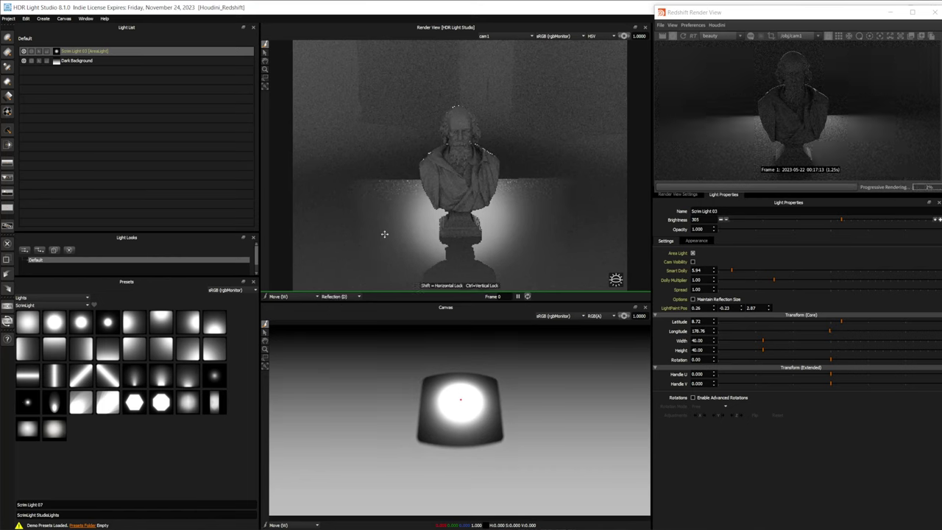
left_click(457, 117)
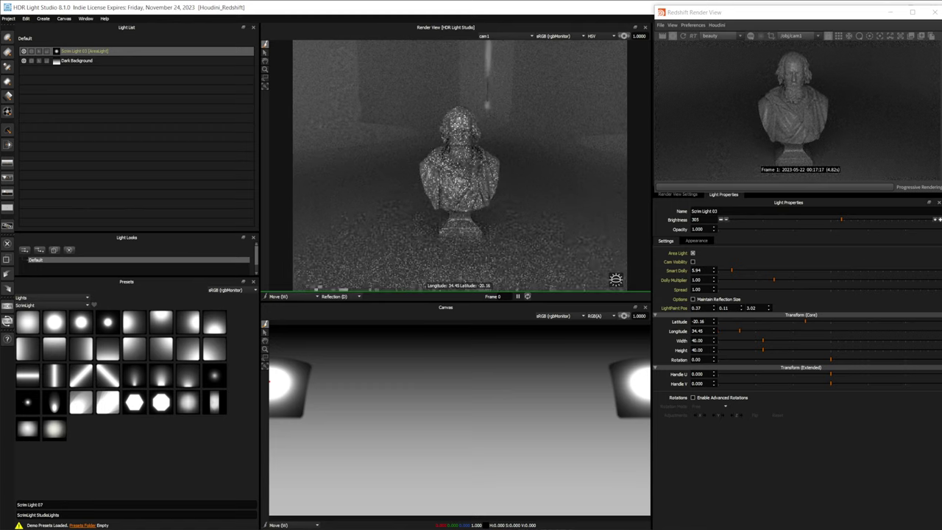
left_click(456, 166)
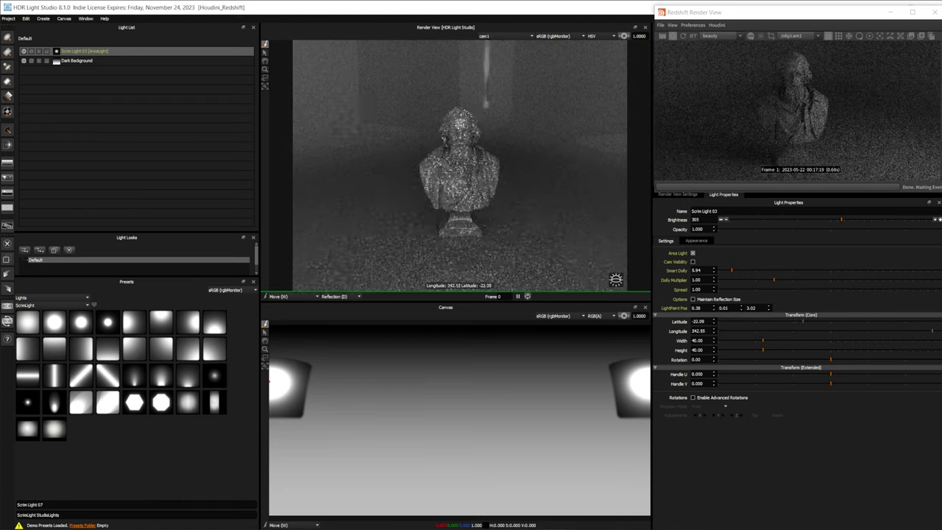
left_click(467, 152)
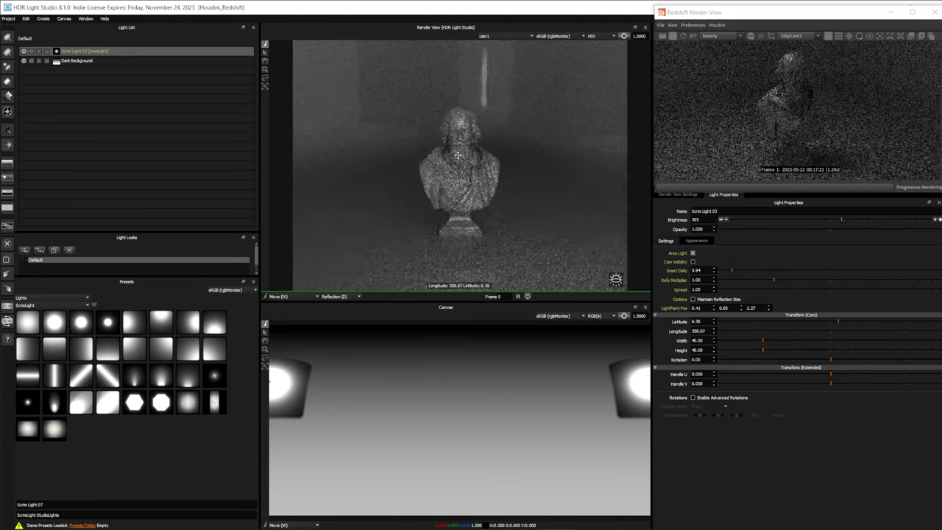
left_click(461, 155)
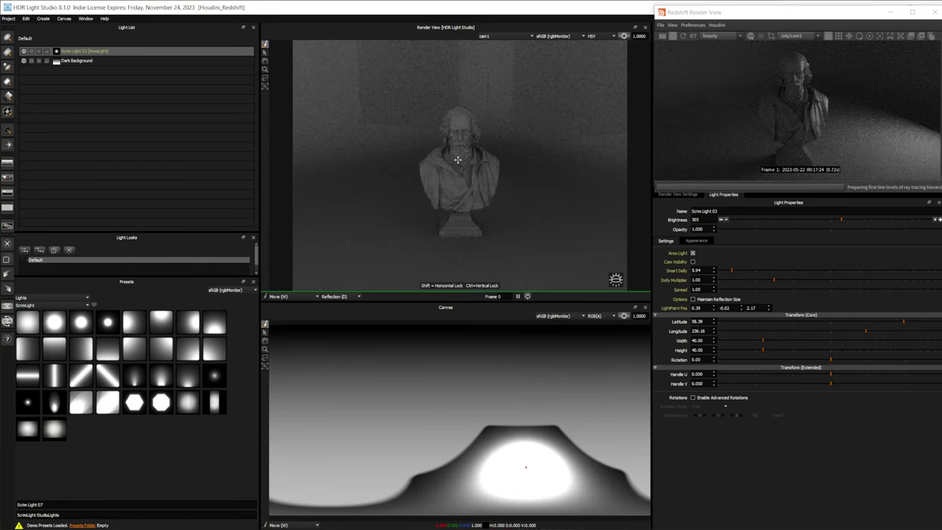
left_click(459, 168)
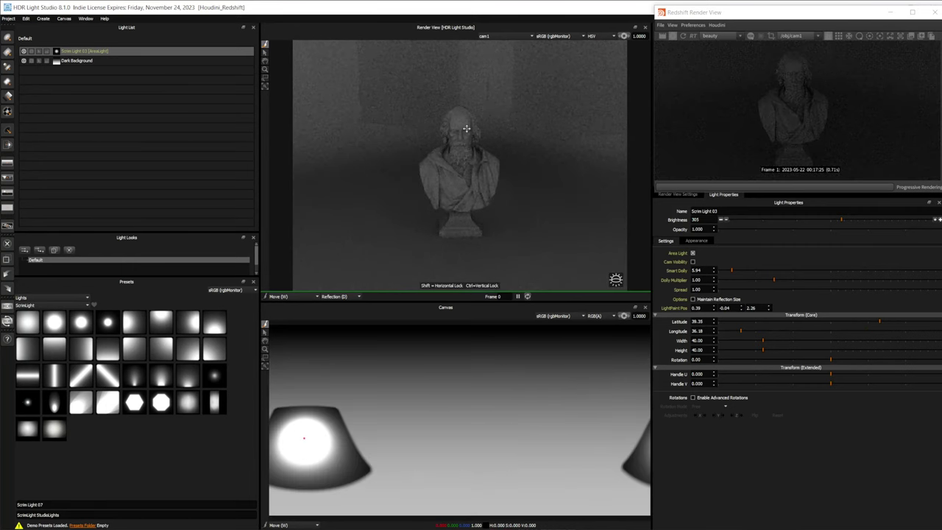
left_click(462, 132)
left_click(475, 128)
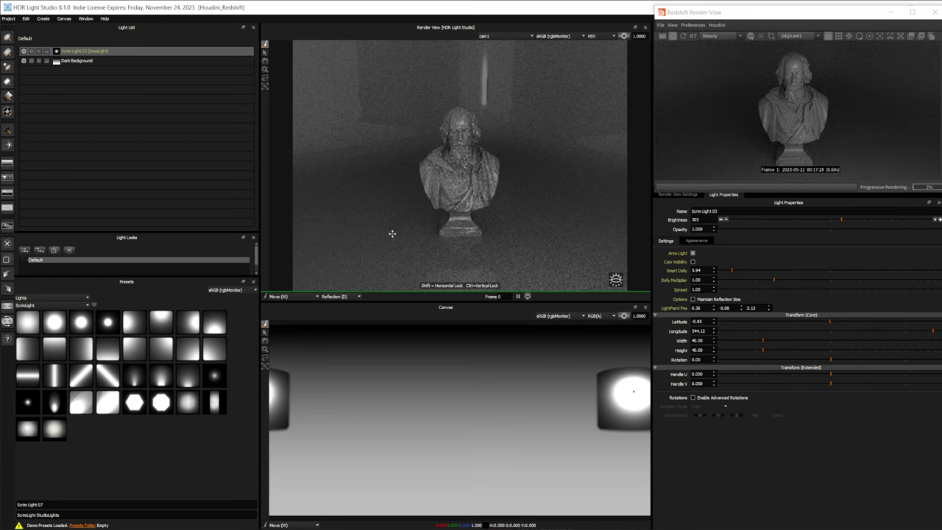
left_click(314, 297)
left_click(302, 307)
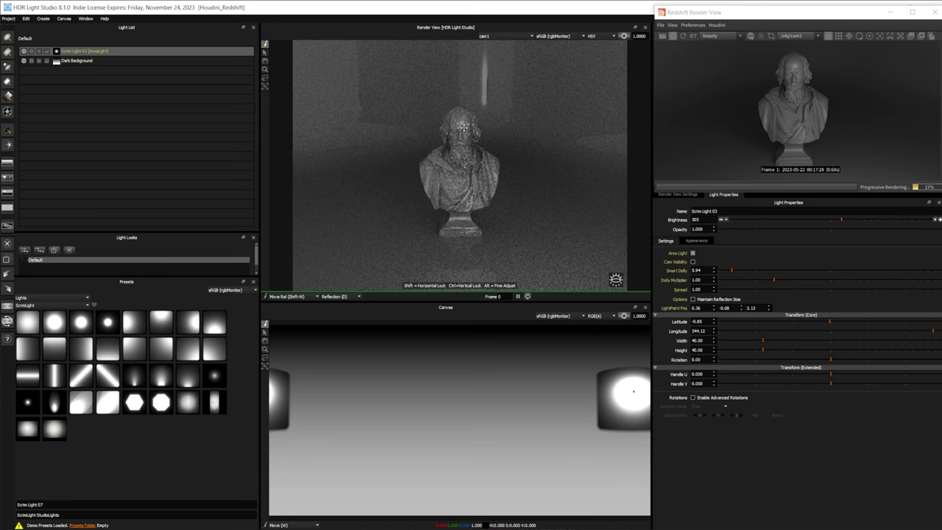
- Drag the scrim light up and around the bust's head to latitude -38.95, longitude 302.00
left_click(461, 119)
left_click_drag(461, 119, 452, 195)
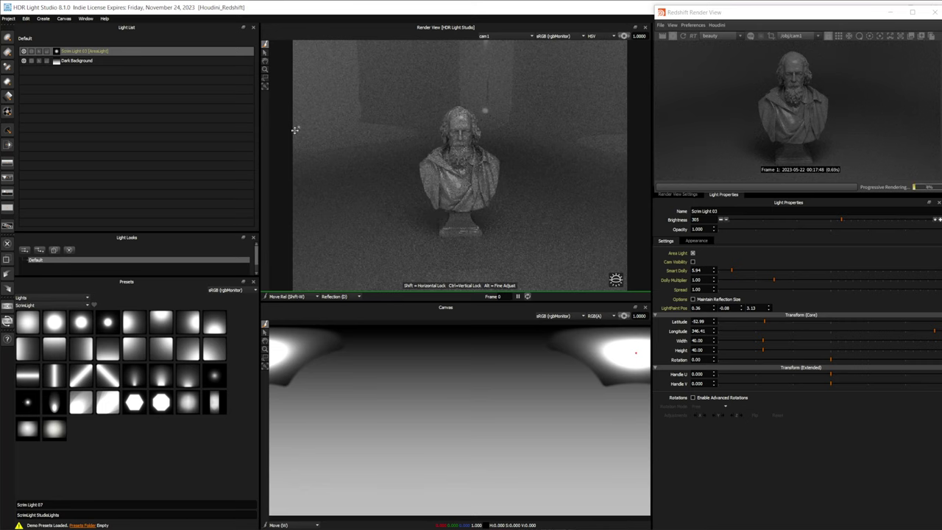
left_click(466, 101)
left_click_drag(467, 101, 284, 121)
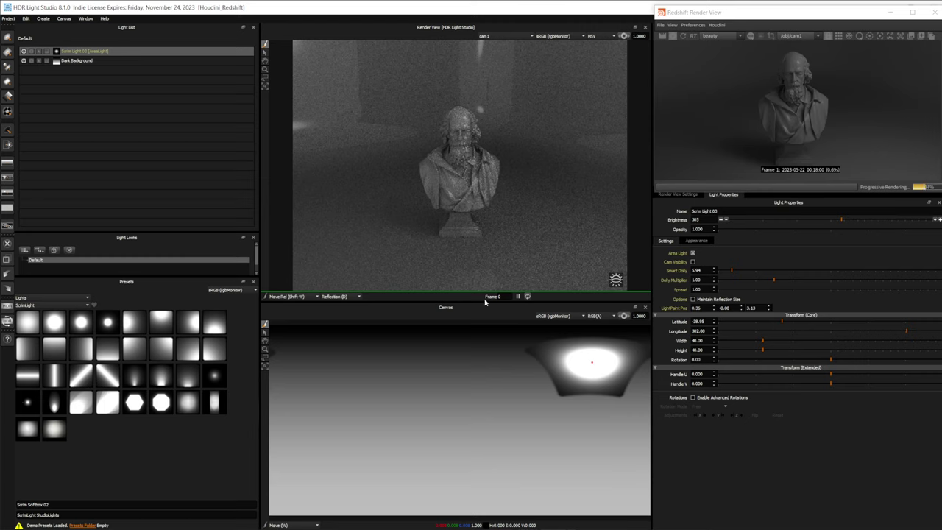
- In Appearance, adjust the scrim content position and lift the light to height 1.32
left_click(702, 242)
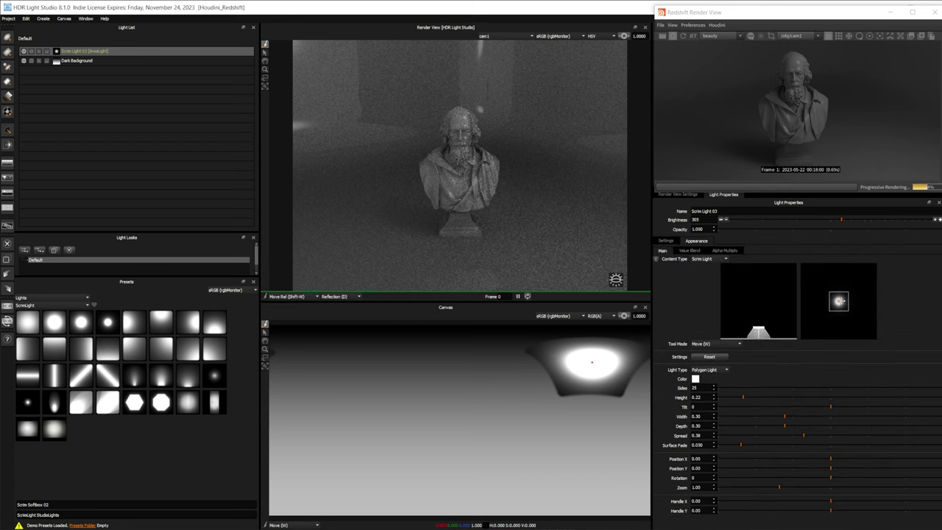
left_click_drag(839, 300, 834, 296)
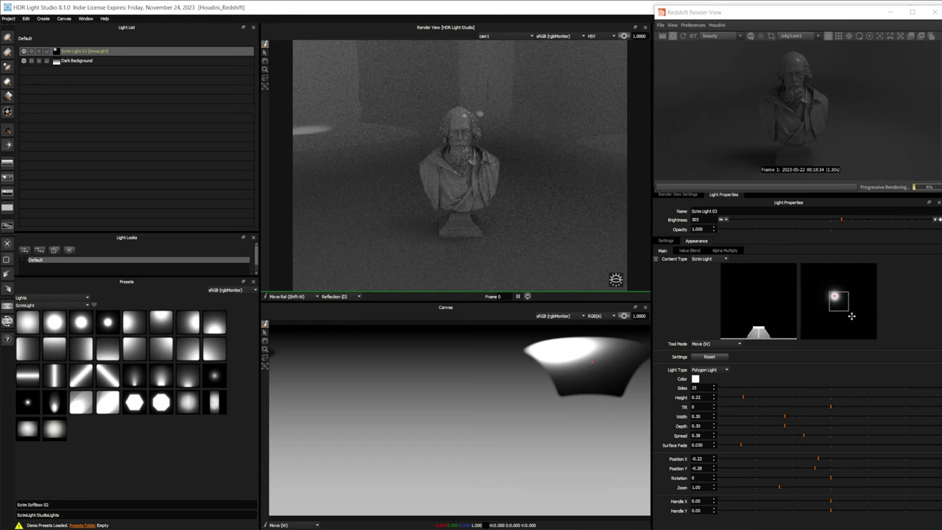
left_click_drag(837, 302, 846, 296)
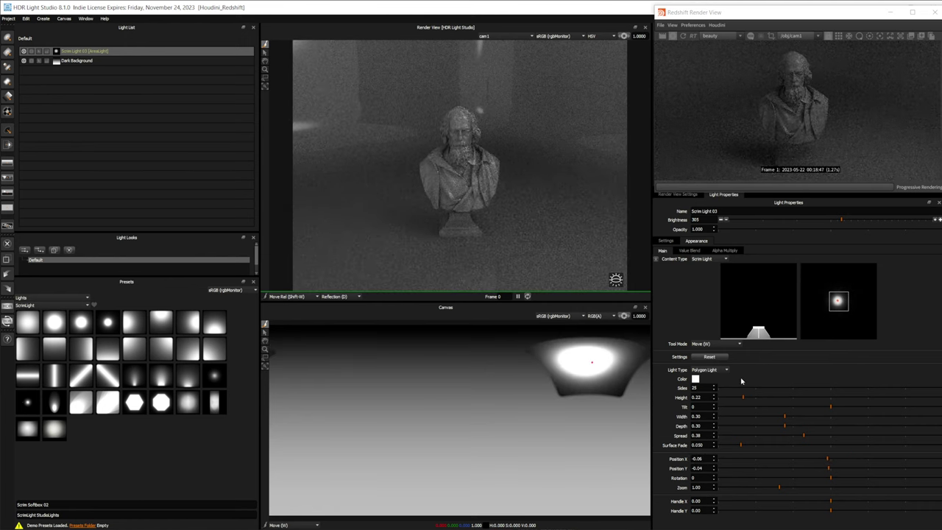
left_click_drag(758, 330, 765, 282)
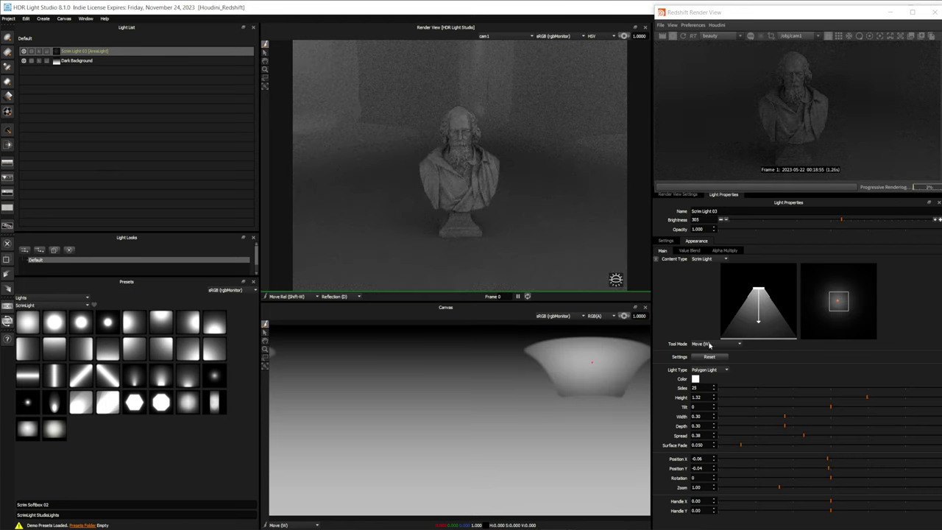
- Switch Tool Mode to Spread and open the light's spread fully to 1.00
left_click(715, 344)
left_click(703, 369)
left_click_drag(766, 305, 738, 317)
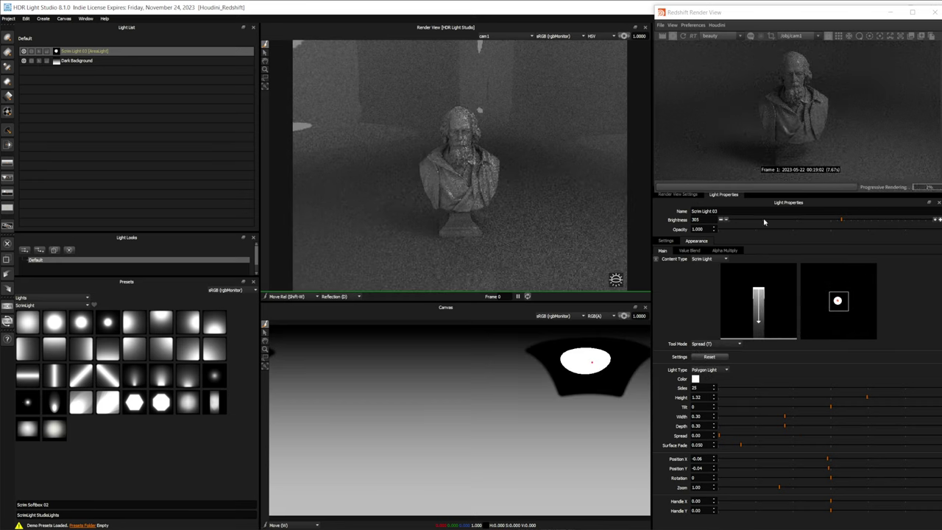
left_click_drag(767, 315, 798, 261)
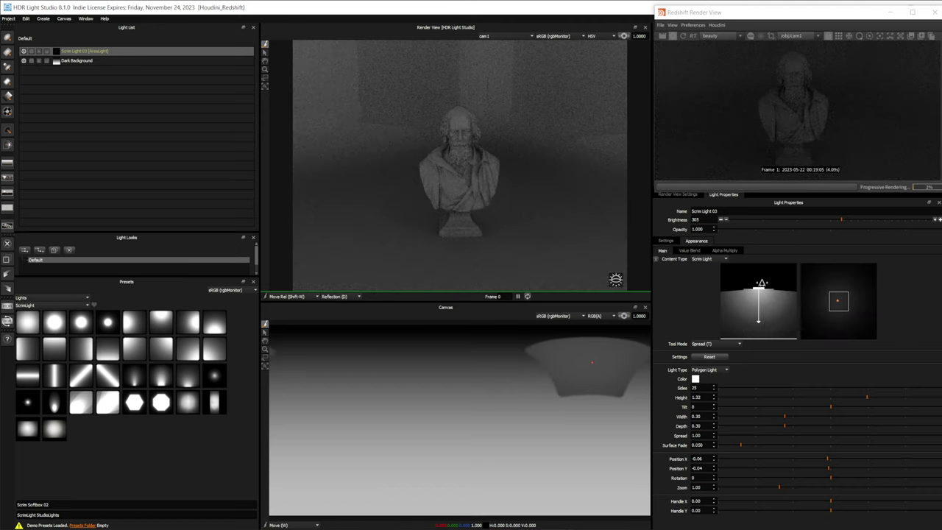
- Reposition the light to the canvas's upper right and raise its brightness to 1844
key("w")
left_click(380, 186)
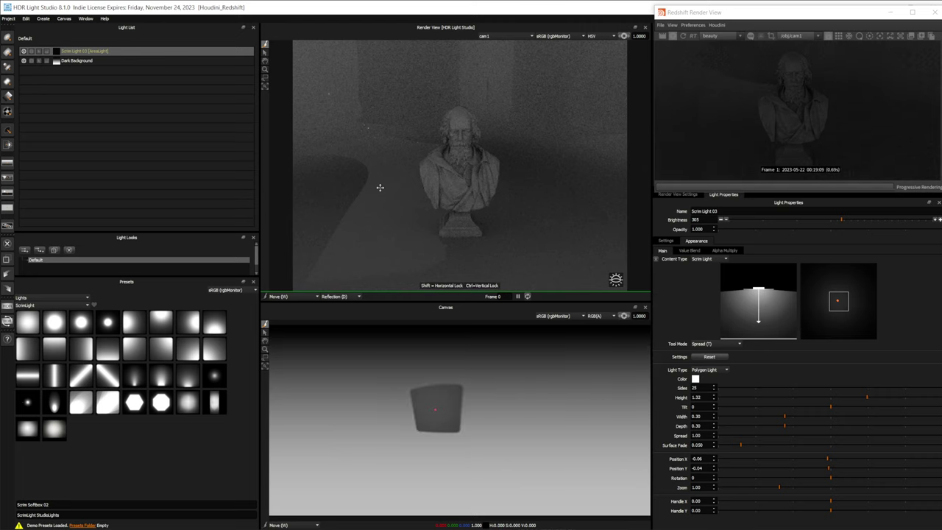
left_click(445, 167)
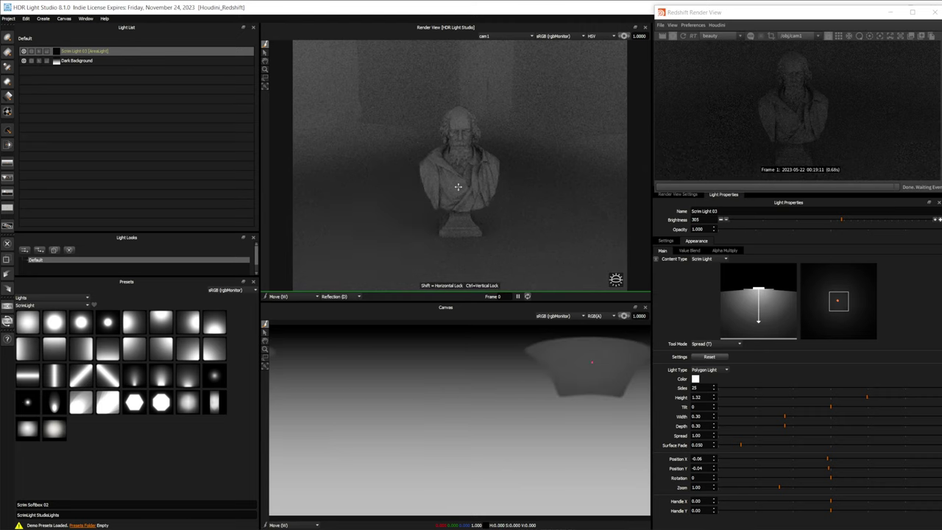
key("q")
left_click_drag(445, 167, 498, 174)
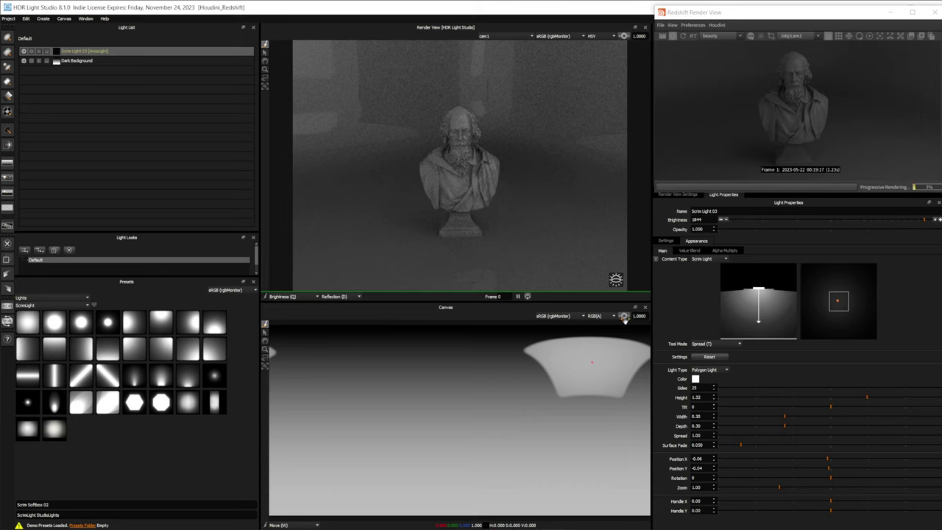
left_click(691, 251)
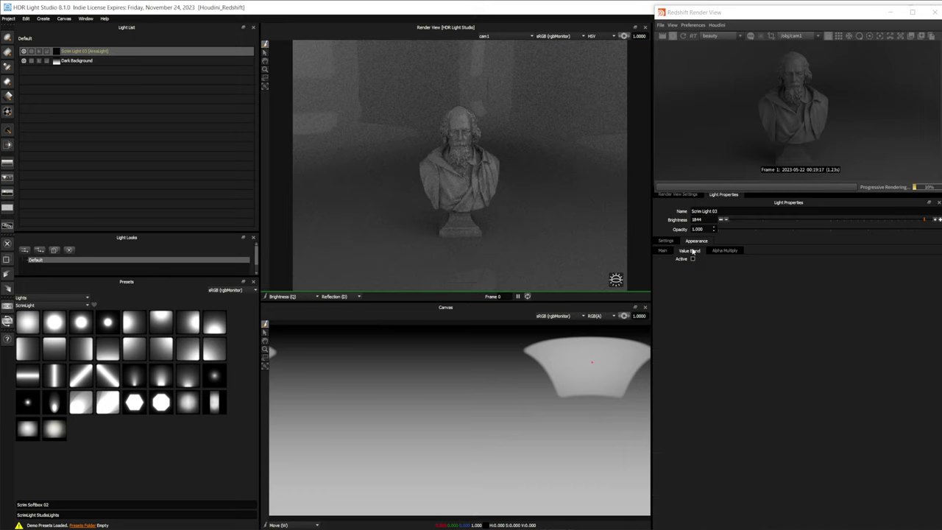
left_click(692, 259)
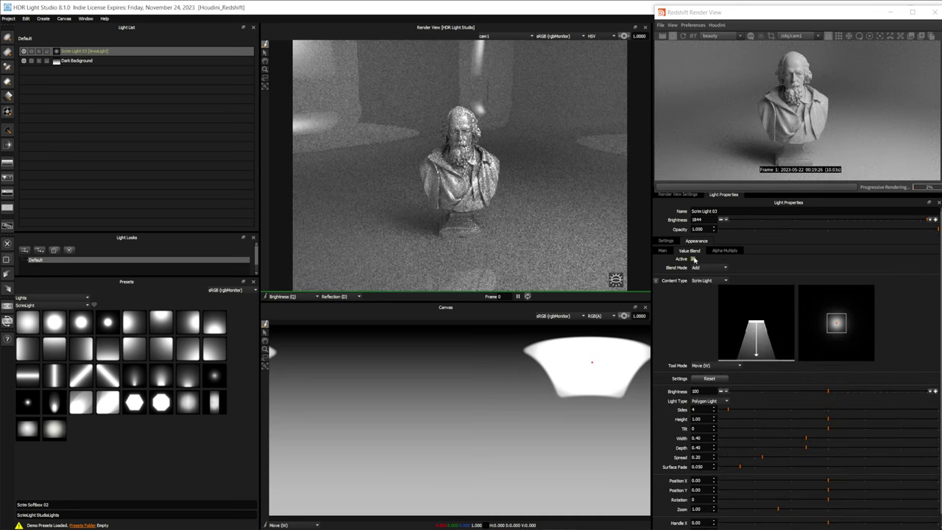
left_click(693, 259)
left_click(662, 251)
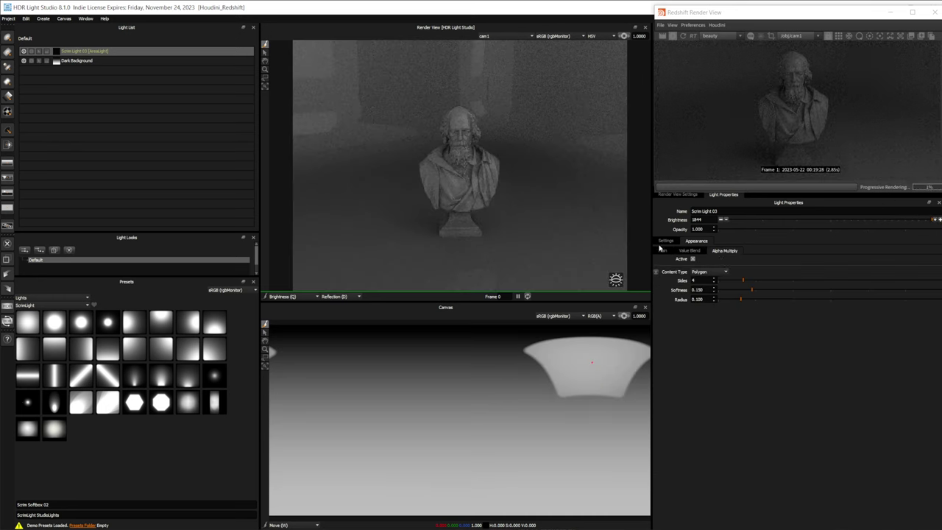
left_click(705, 272)
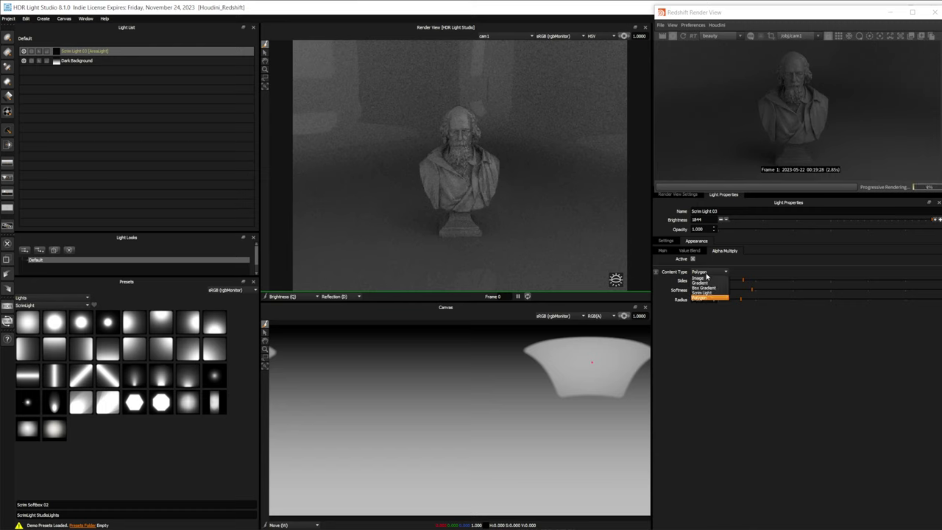
left_click(710, 298)
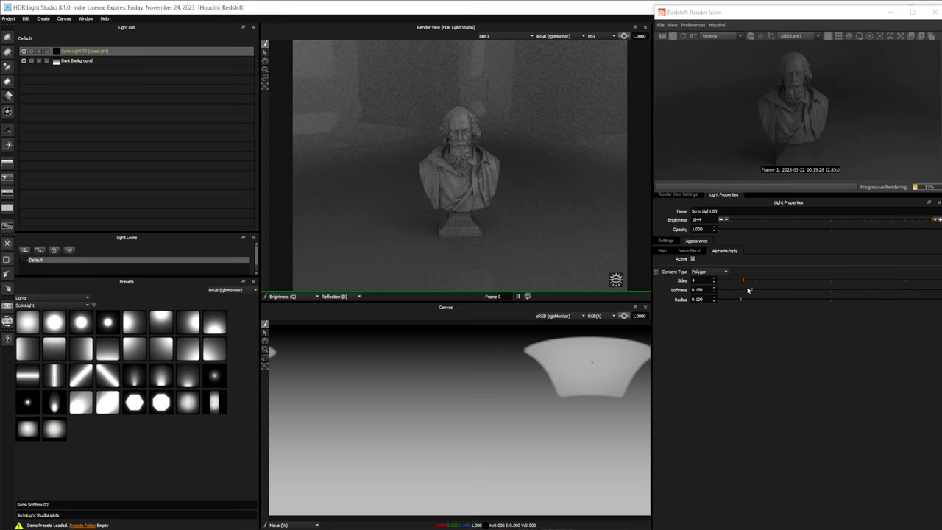
left_click_drag(749, 282, 910, 284)
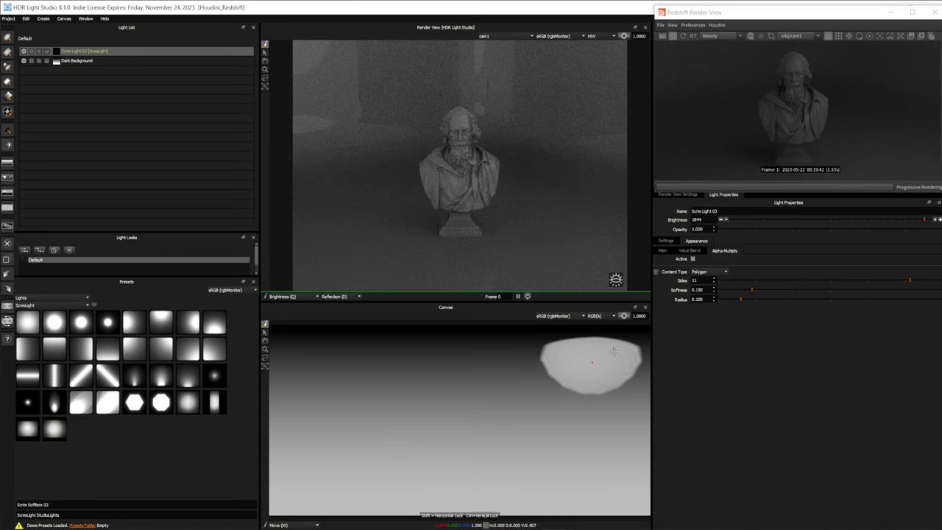
left_click(745, 282)
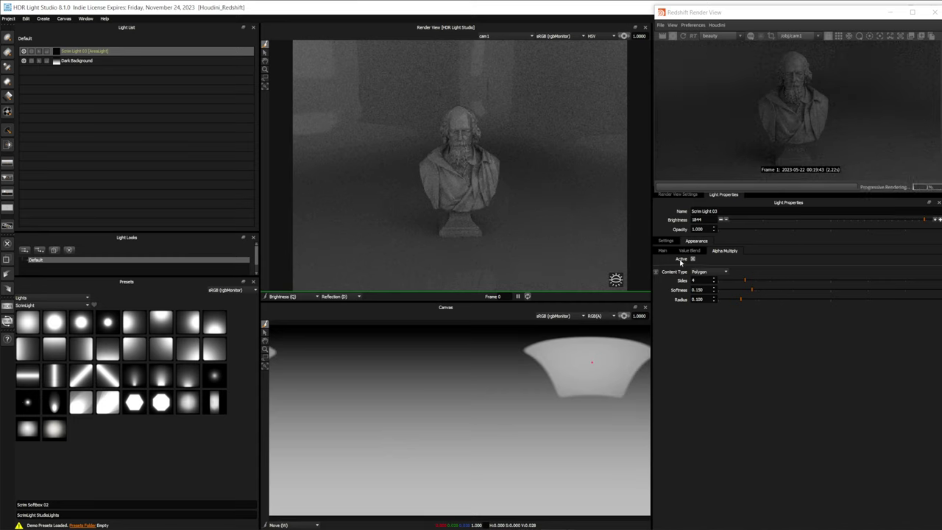
left_click(663, 251)
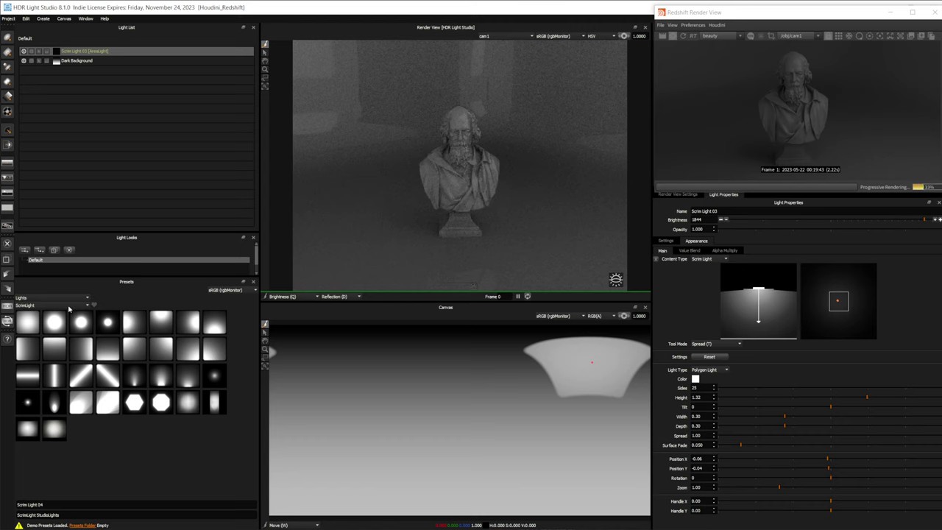
left_click(55, 304)
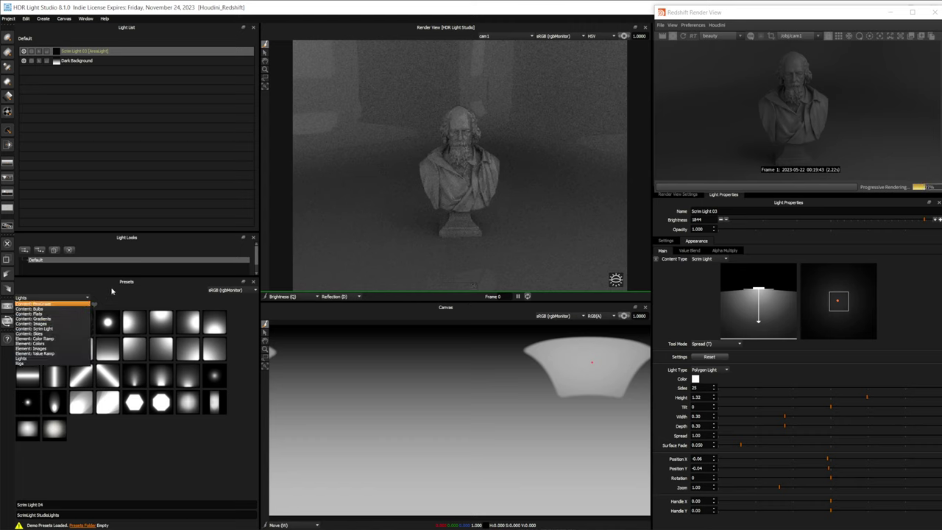
left_click(44, 305)
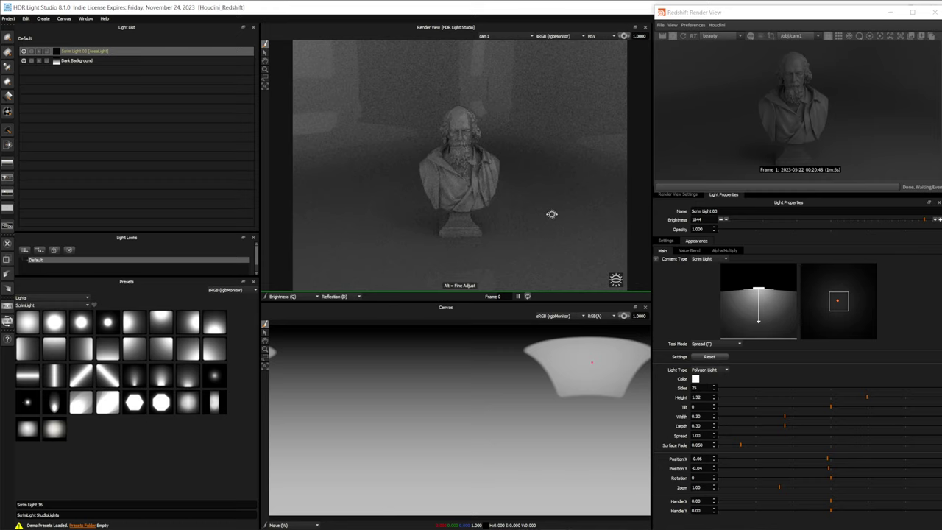
- In Render View Settings, enable Fast Area Lights and raise Max Samples from 80 to 160
left_click(665, 240)
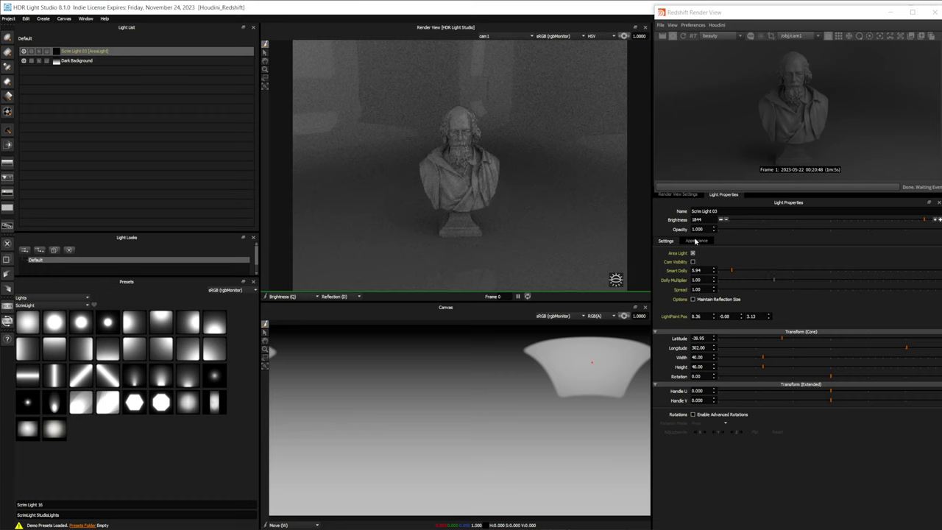
left_click(690, 195)
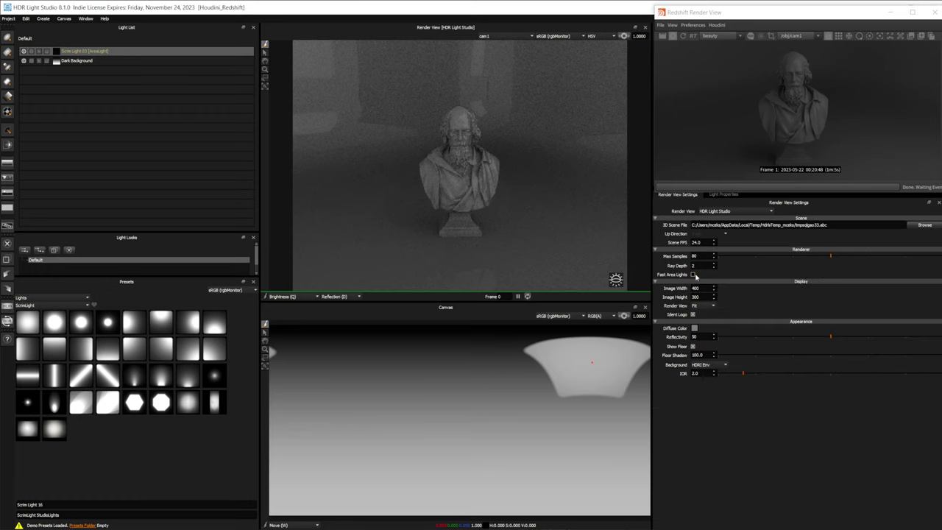
left_click(692, 275)
left_click(862, 255)
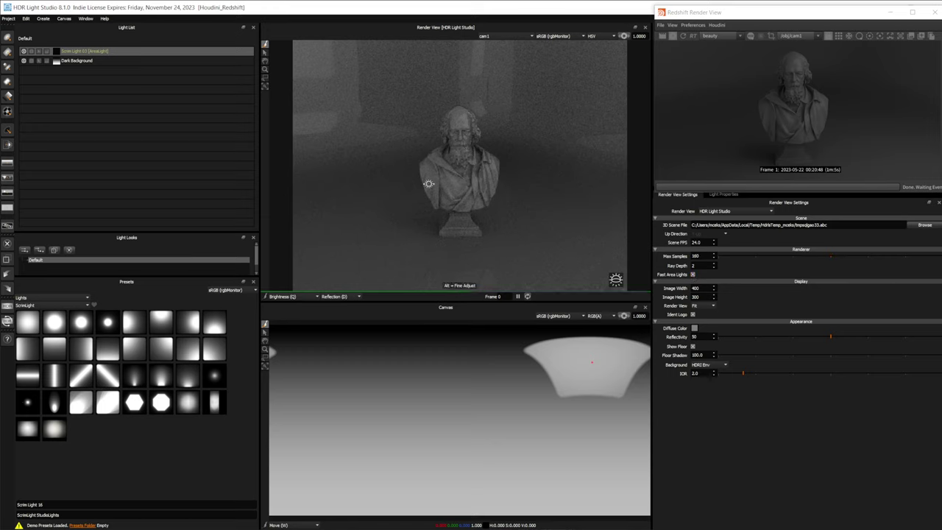